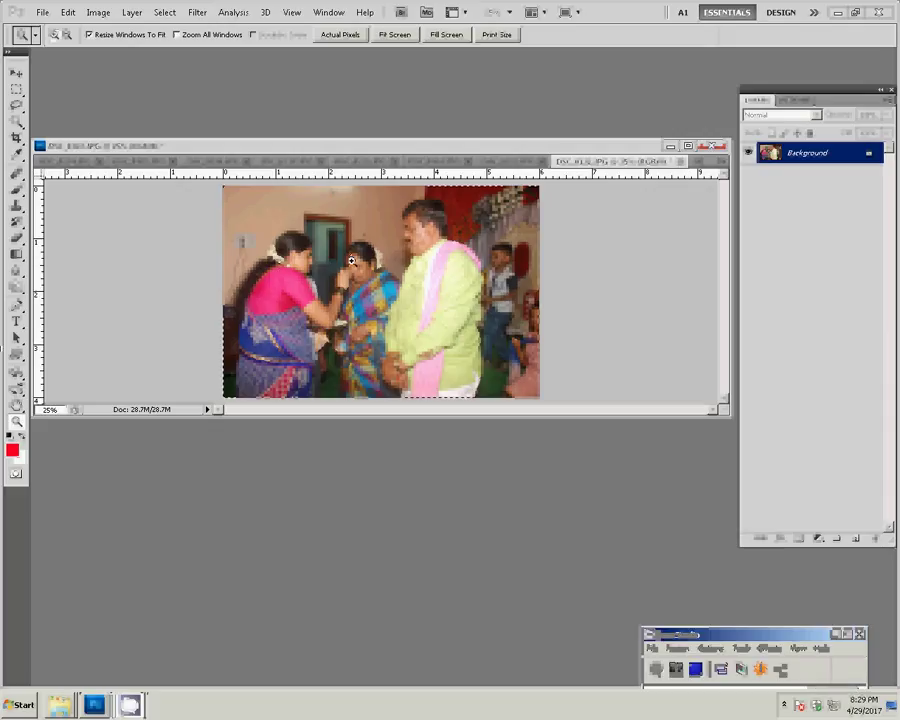
Step: Copy the whole wedding photo and close it without saving
{"action": "key", "text": "ctrl+shift+l"}
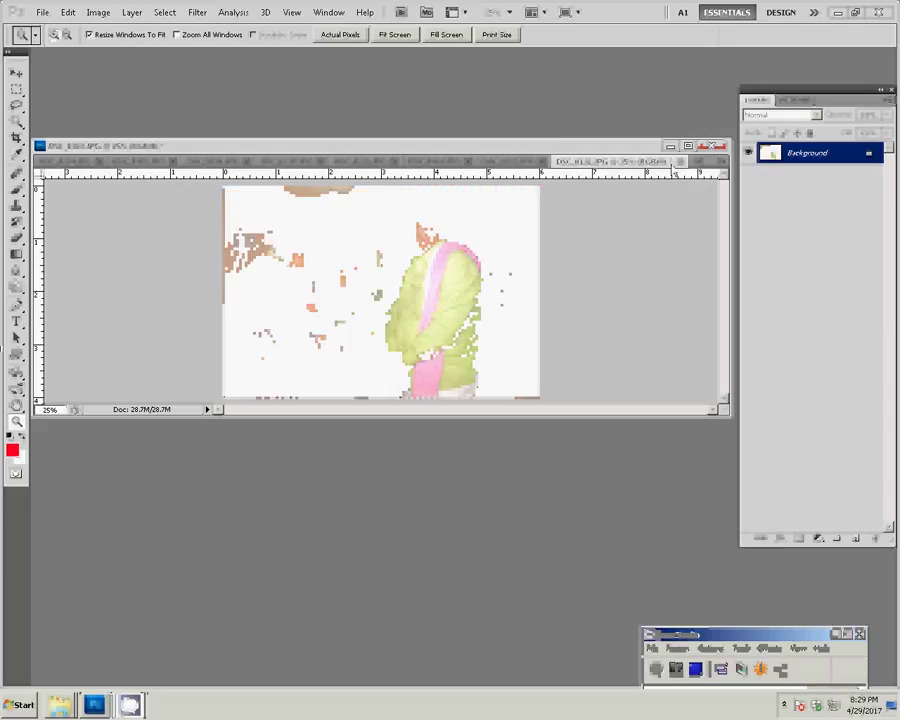
{"action": "left_click", "coordinate": [681, 161]}
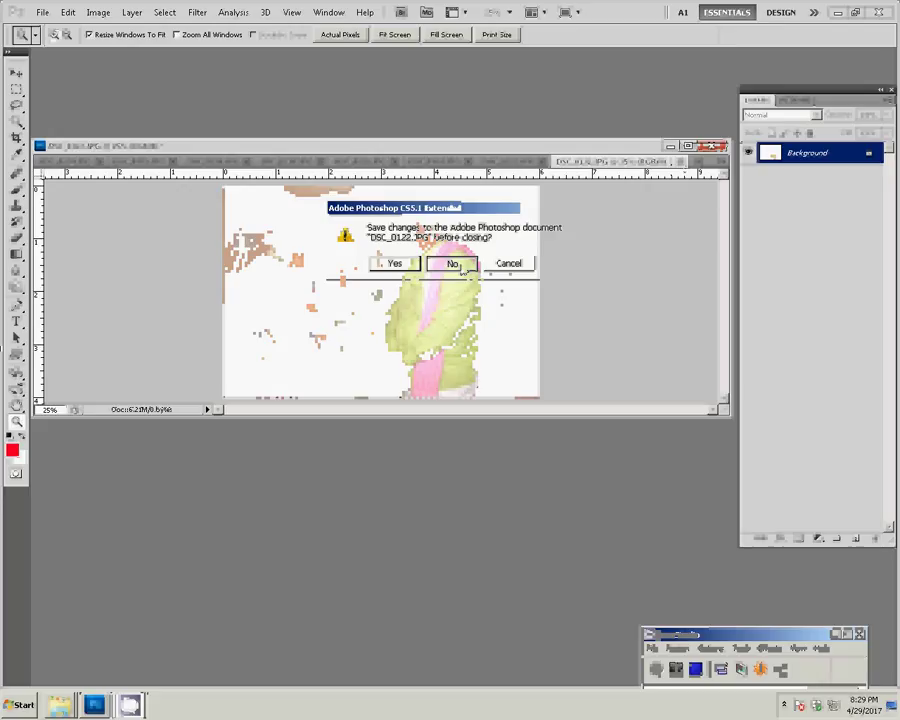
{"action": "left_click", "coordinate": [455, 264]}
Step: Paste the photo into the bottom-right green frame, then bring up DSC_0118
{"action": "key", "text": "v"}
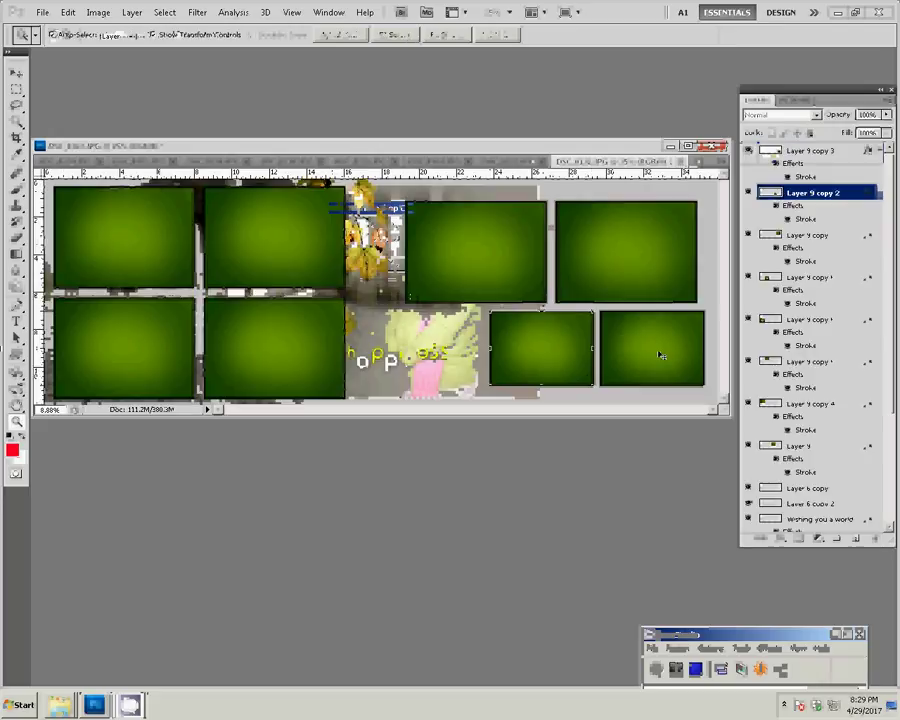
{"action": "left_click", "coordinate": [660, 355]}
{"action": "key", "text": "w"}
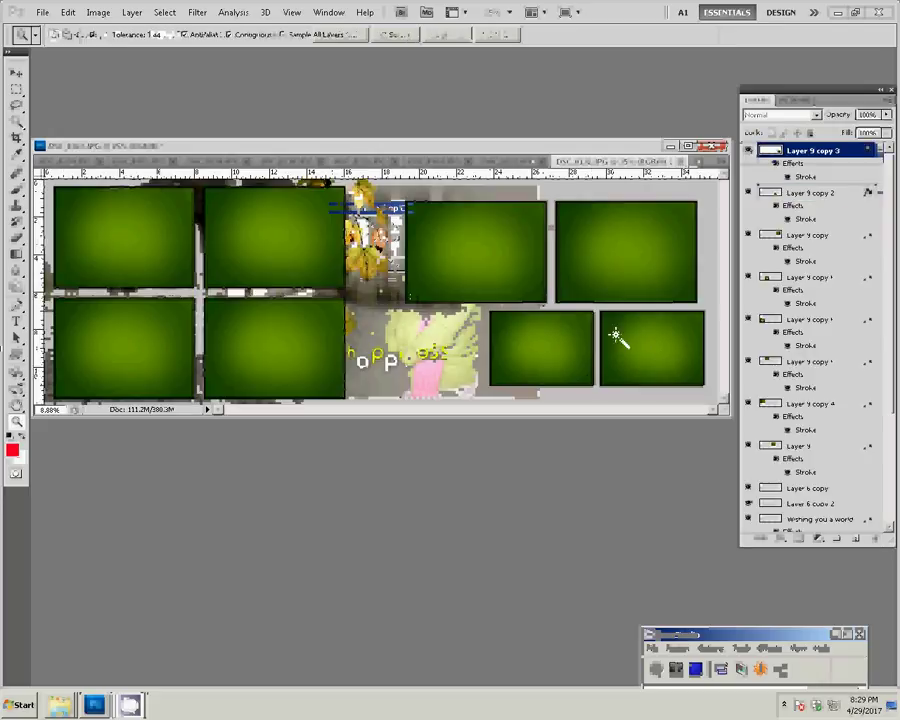
{"action": "left_click", "coordinate": [644, 360]}
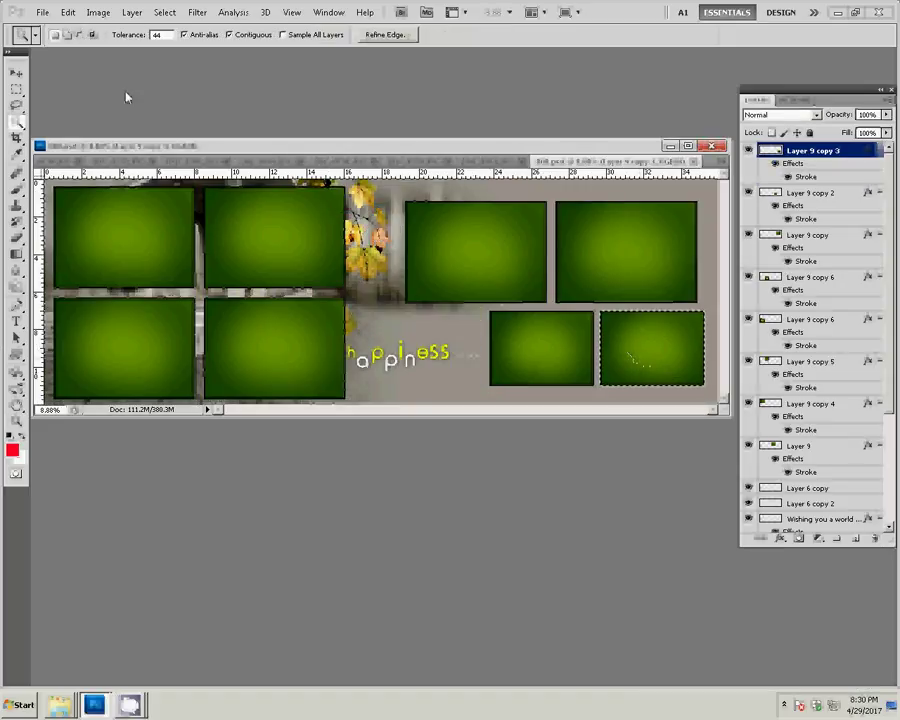
{"action": "left_click", "coordinate": [68, 12]}
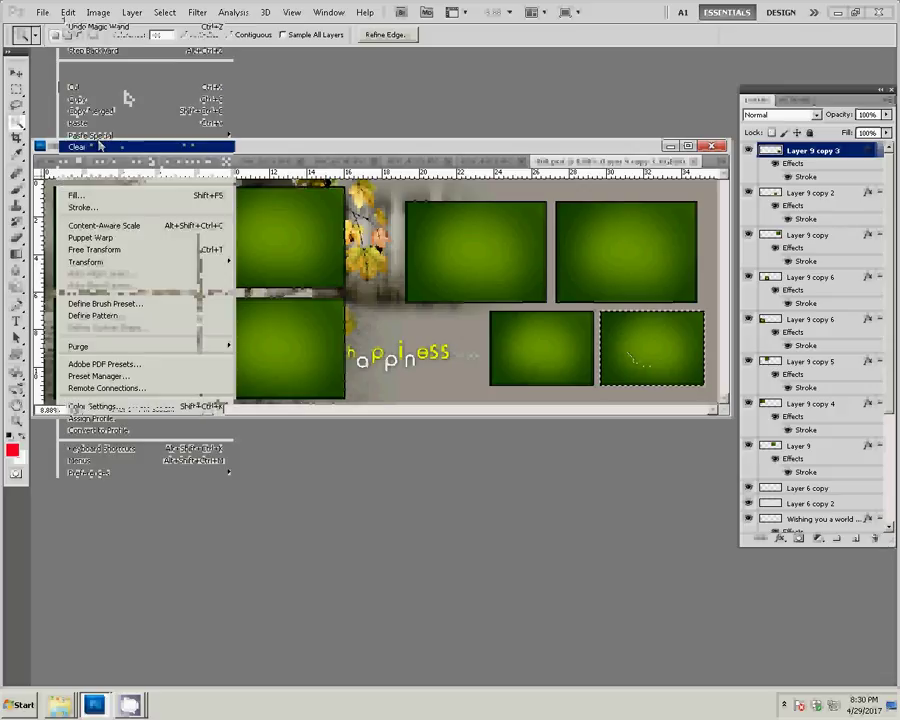
{"action": "mouse_move", "coordinate": [92, 135]}
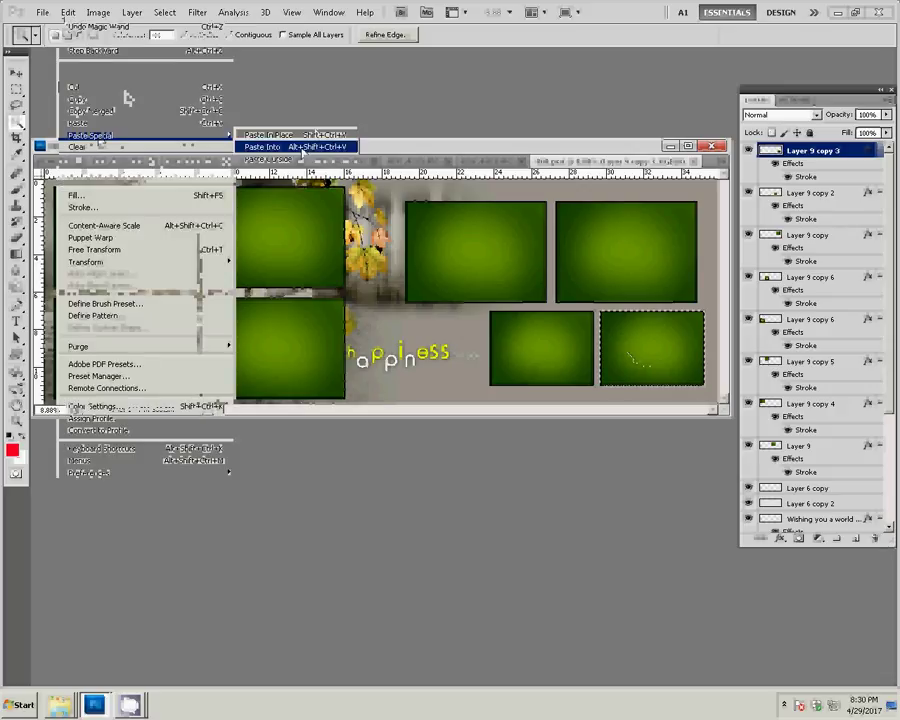
{"action": "left_click", "coordinate": [300, 147]}
{"action": "key", "text": "v"}
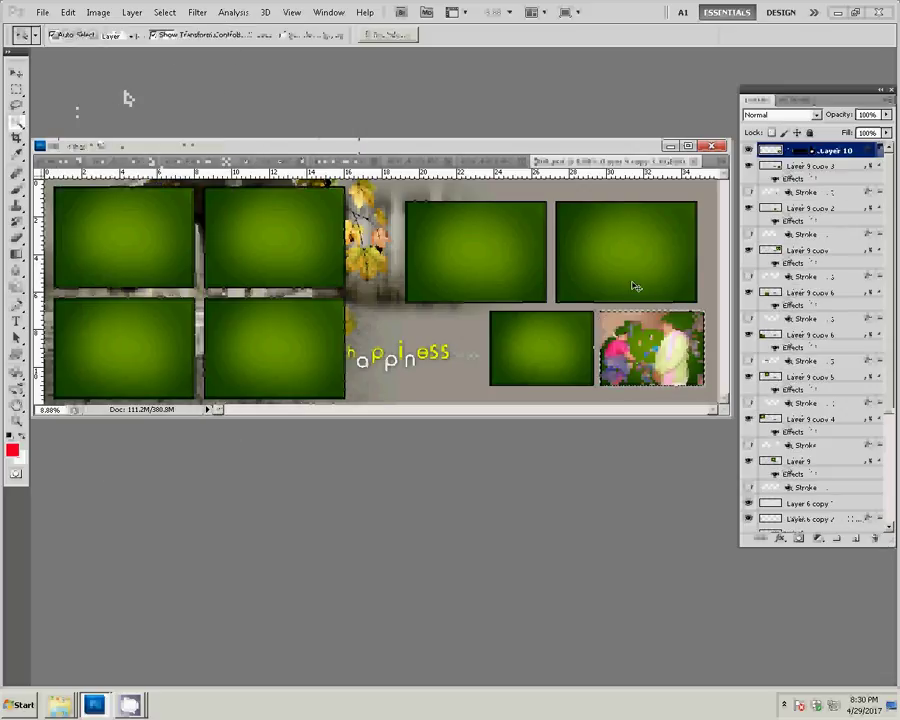
{"action": "key", "text": "ctrl+Tab"}
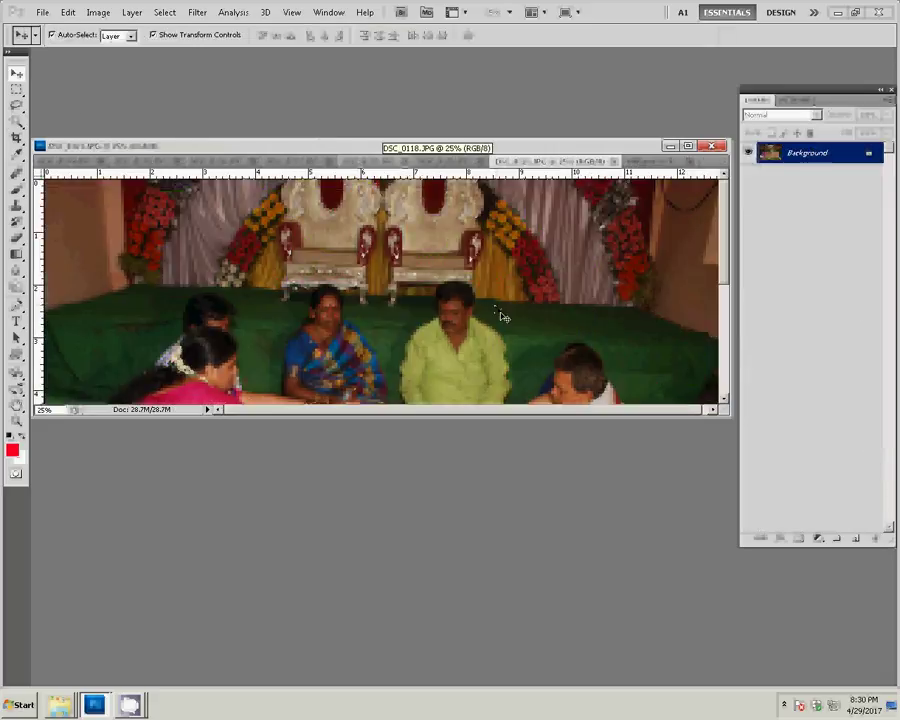
Step: Resize the photo to 6 inches wide, copy it, and close it without saving
{"action": "key", "text": "ctrl+alt+i"}
{"action": "double_click", "coordinate": [370, 246]}
{"action": "type", "text": "6"}
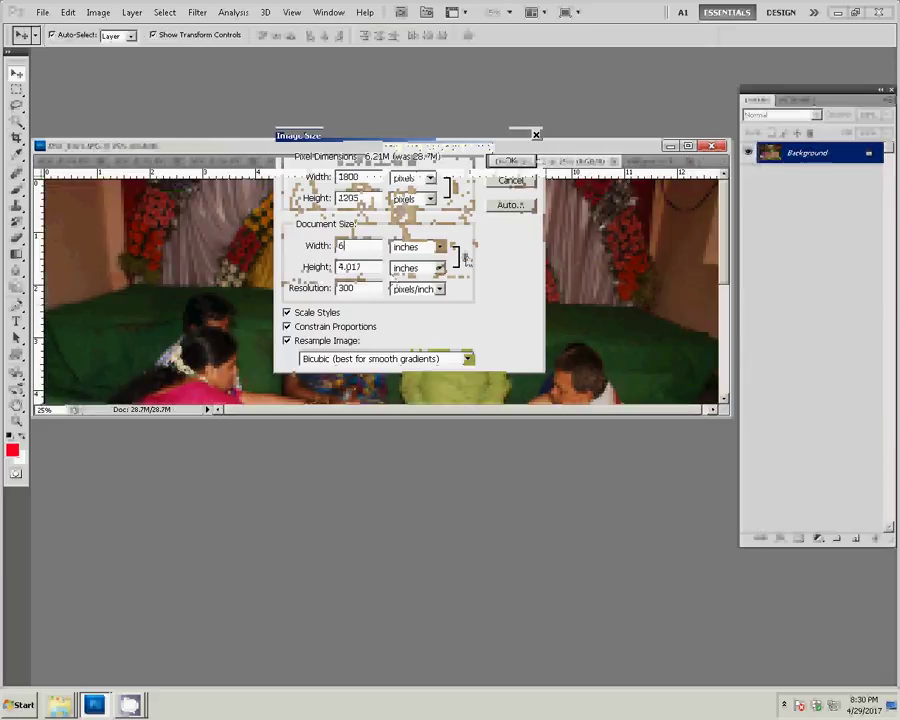
{"action": "left_click", "coordinate": [489, 162]}
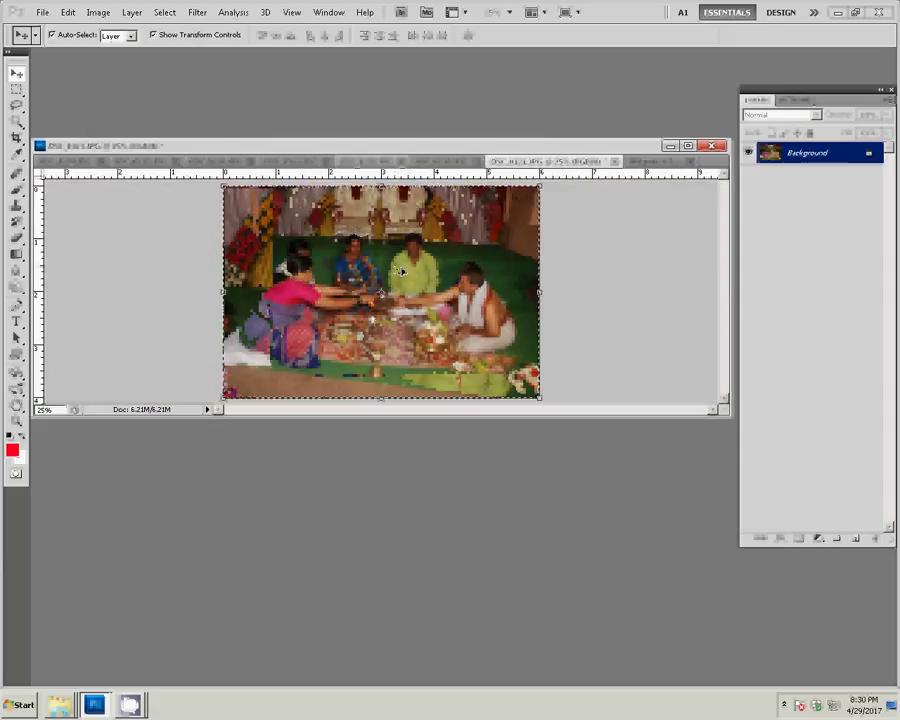
{"action": "key", "text": "Delete"}
{"action": "left_click", "coordinate": [614, 161]}
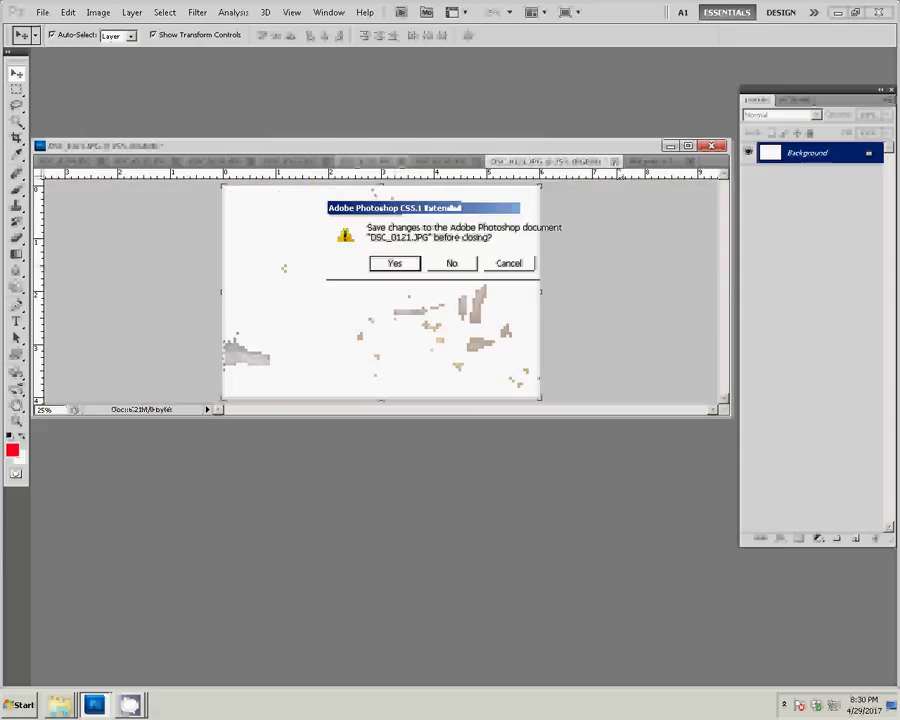
{"action": "left_click", "coordinate": [451, 264]}
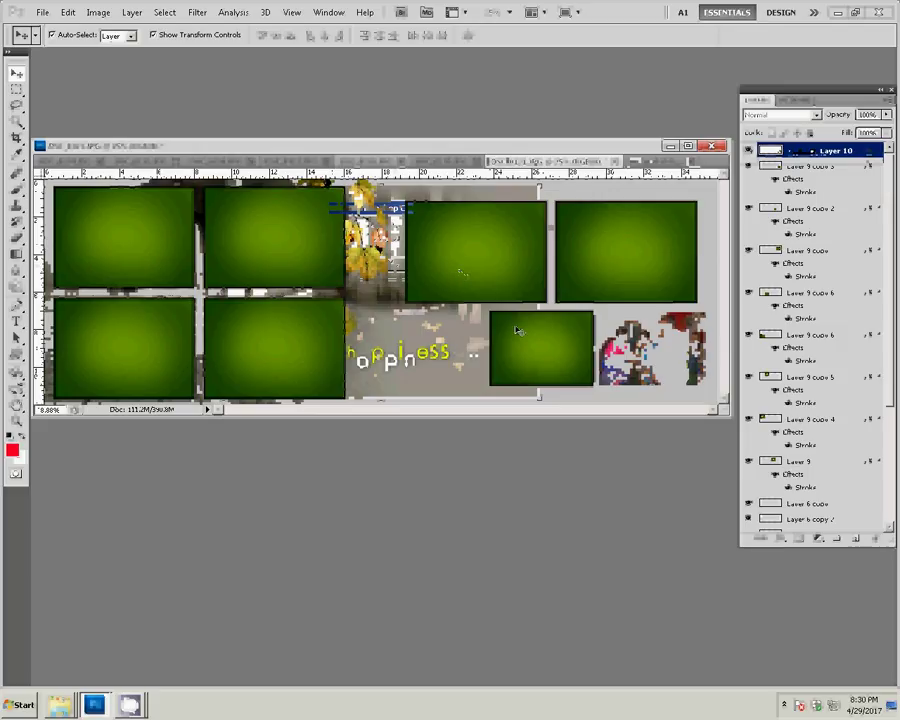
Step: Paste it into the lower-middle frame beside the happiness text, then bring up DSC_0119
{"action": "left_click", "coordinate": [519, 357]}
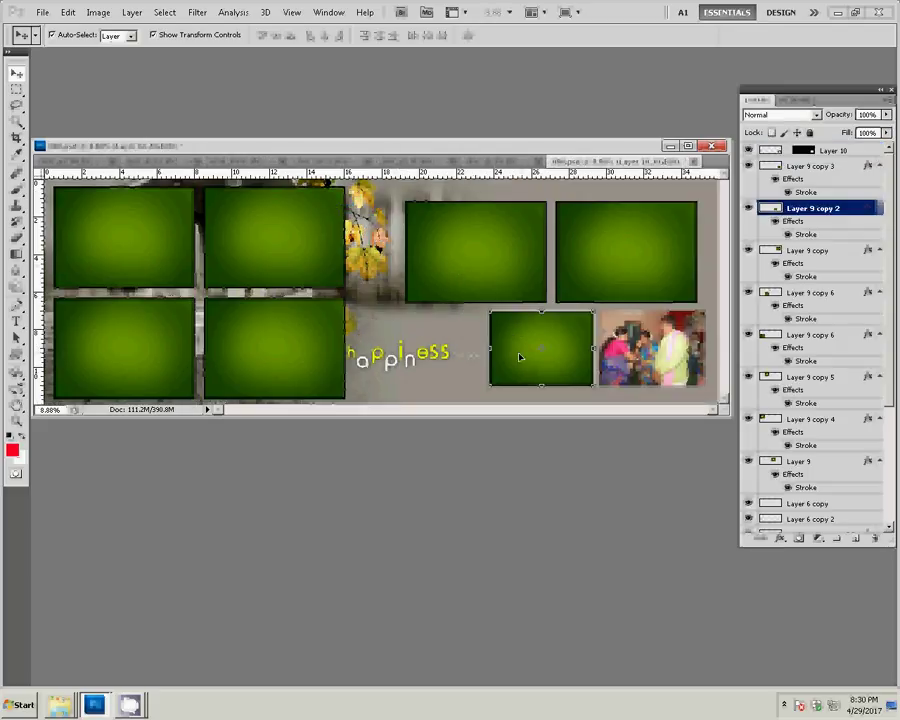
{"action": "key", "text": "w"}
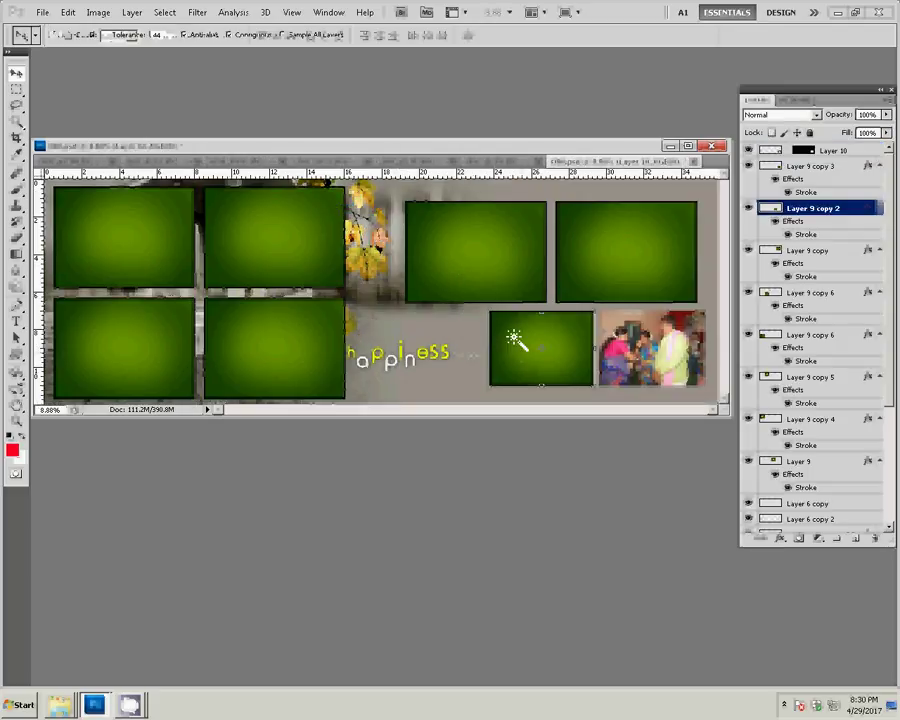
{"action": "left_click", "coordinate": [545, 360]}
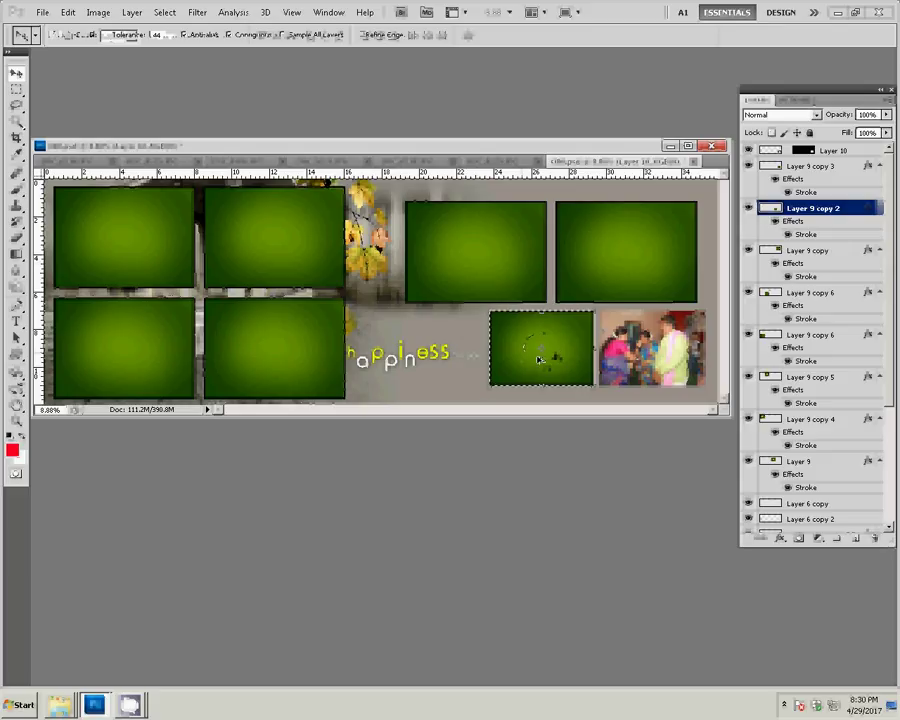
{"action": "key", "text": "ctrl+shift+alt+v"}
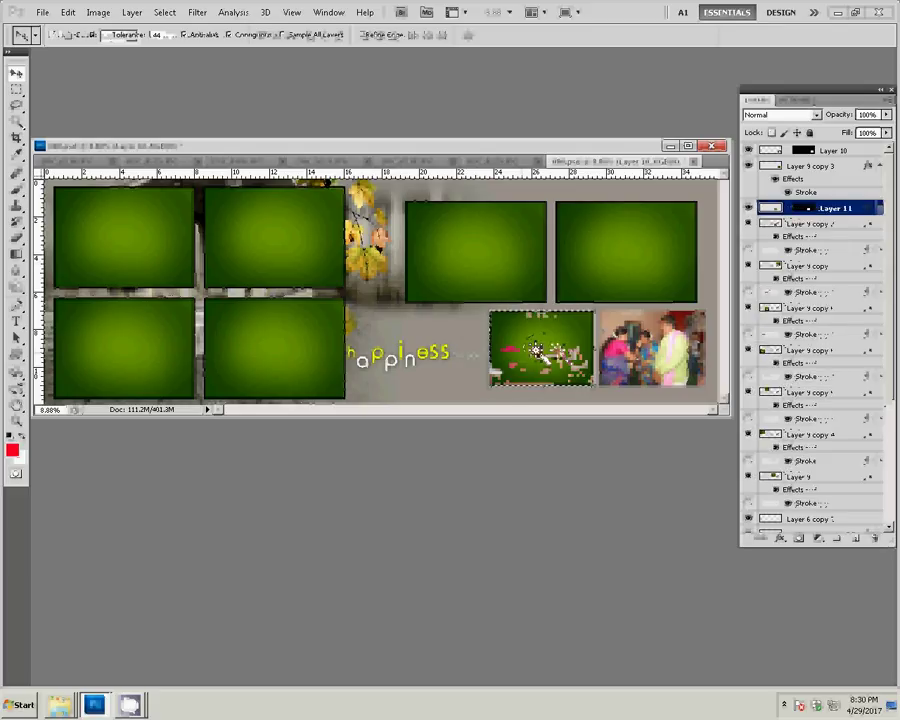
{"action": "key", "text": "v"}
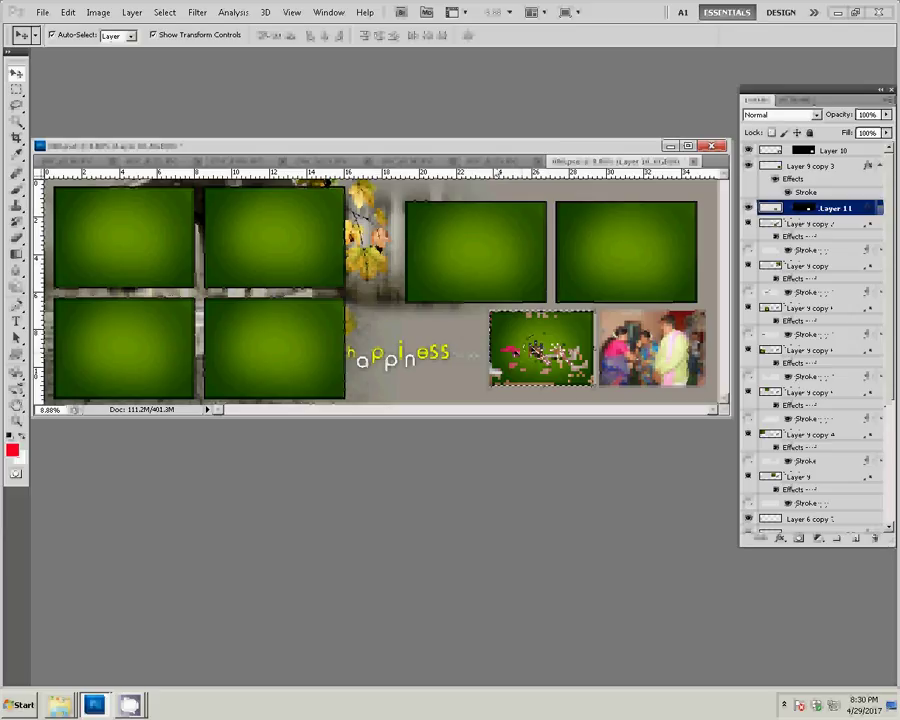
{"action": "key", "text": "ctrl+Tab"}
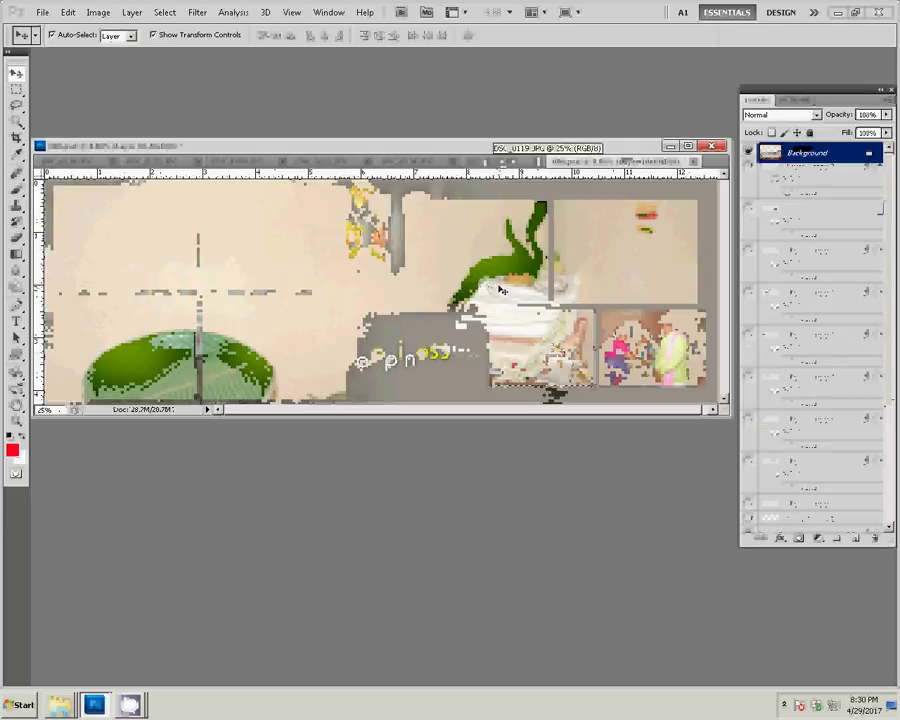
Step: Resize the kitchen photo to 2100×1406 pixels, copy it, and close it unsaved
{"action": "key", "text": "ctrl+alt+i"}
{"action": "double_click", "coordinate": [360, 245]}
{"action": "type", "text": "8"}
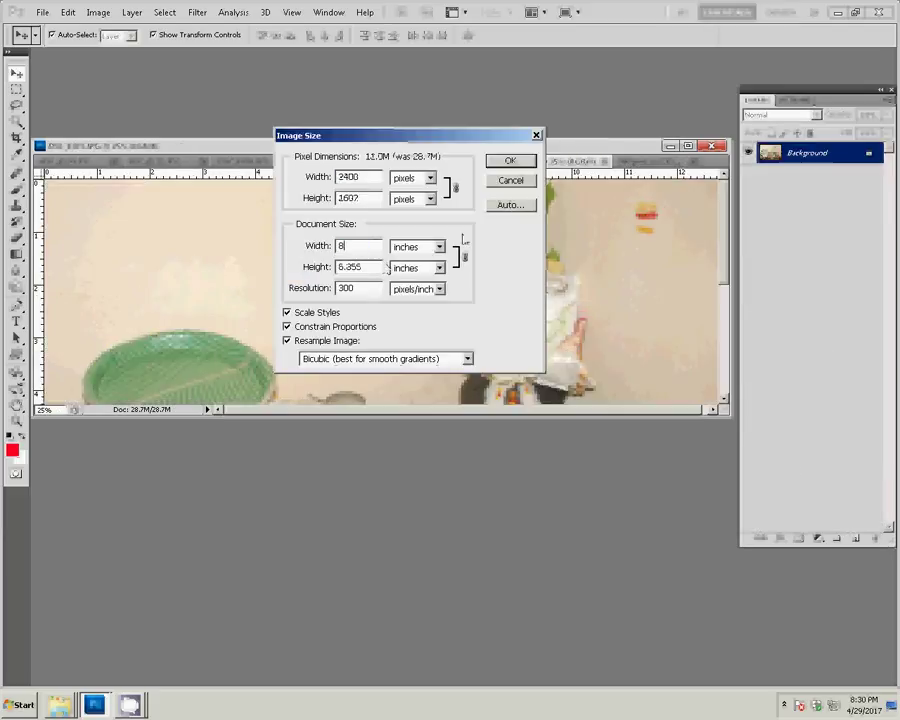
{"action": "type", "text": "7"}
{"action": "left_click", "coordinate": [500, 165]}
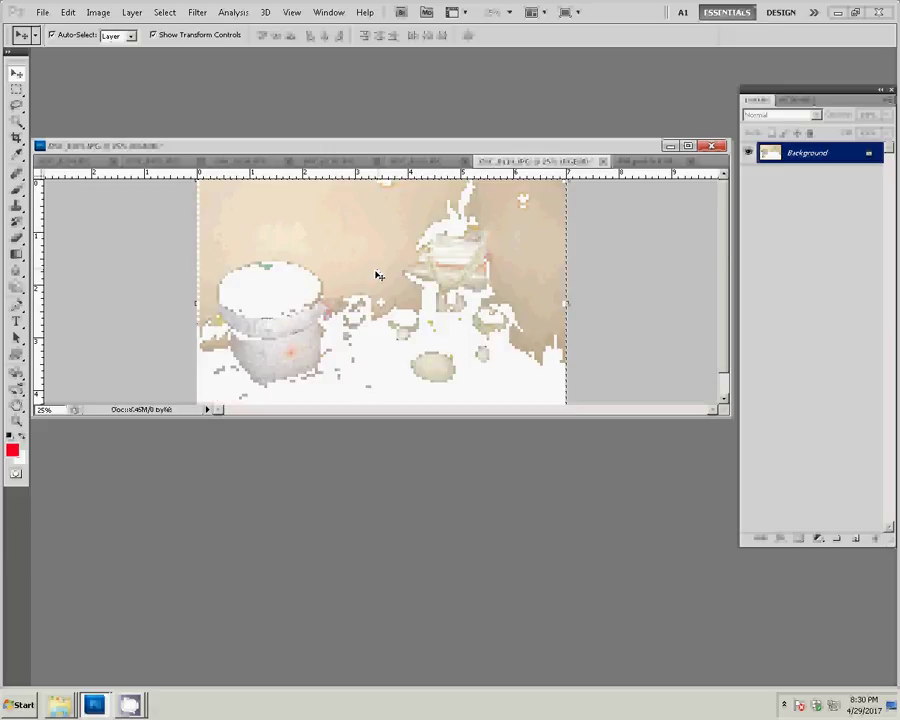
{"action": "key", "text": "ctrl+w"}
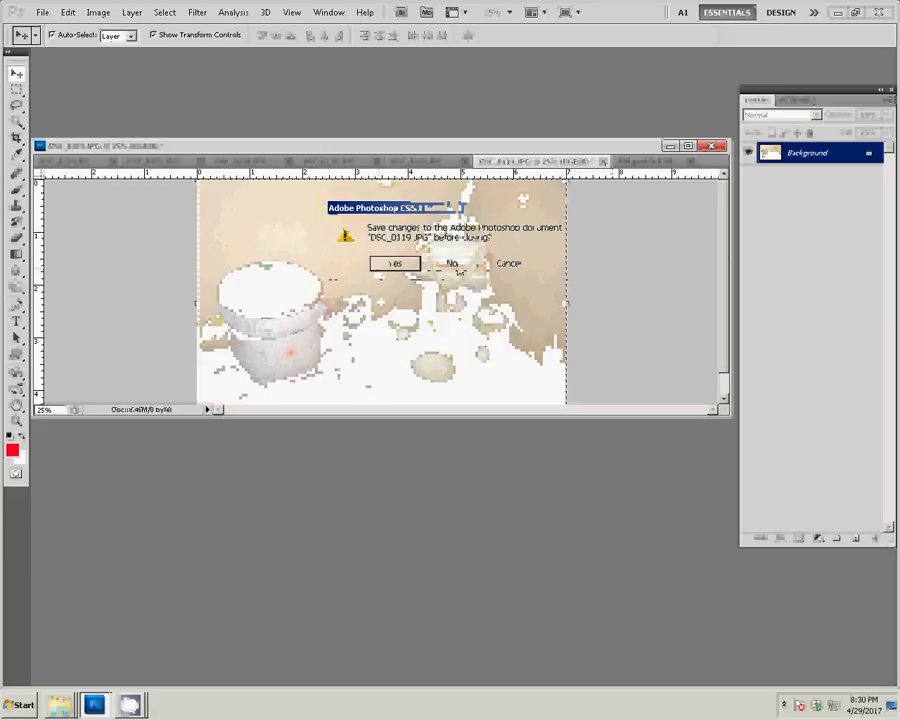
{"action": "left_click", "coordinate": [455, 264]}
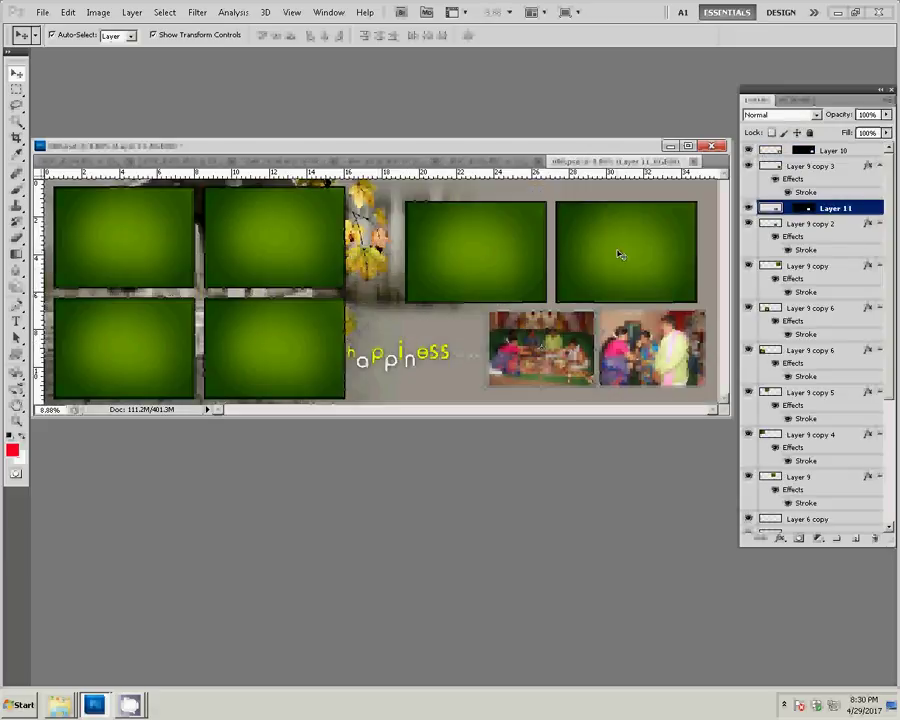
Step: Paste the kitchen photo into the upper-right frame and enlarge it to about 105% to cover it
{"action": "left_click", "coordinate": [619, 254]}
{"action": "key", "text": "w"}
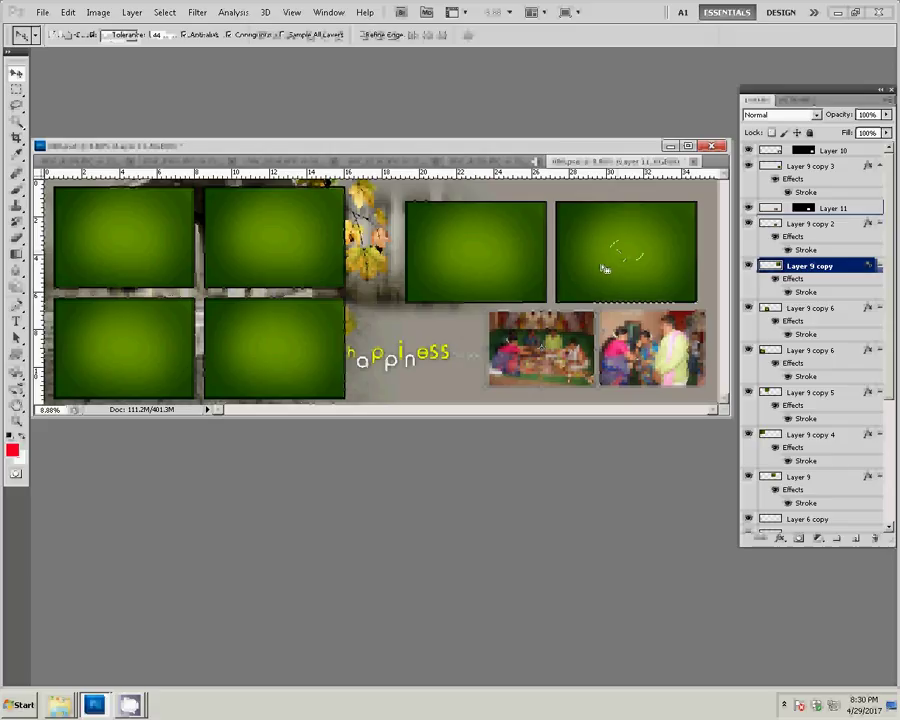
{"action": "left_click", "coordinate": [621, 254]}
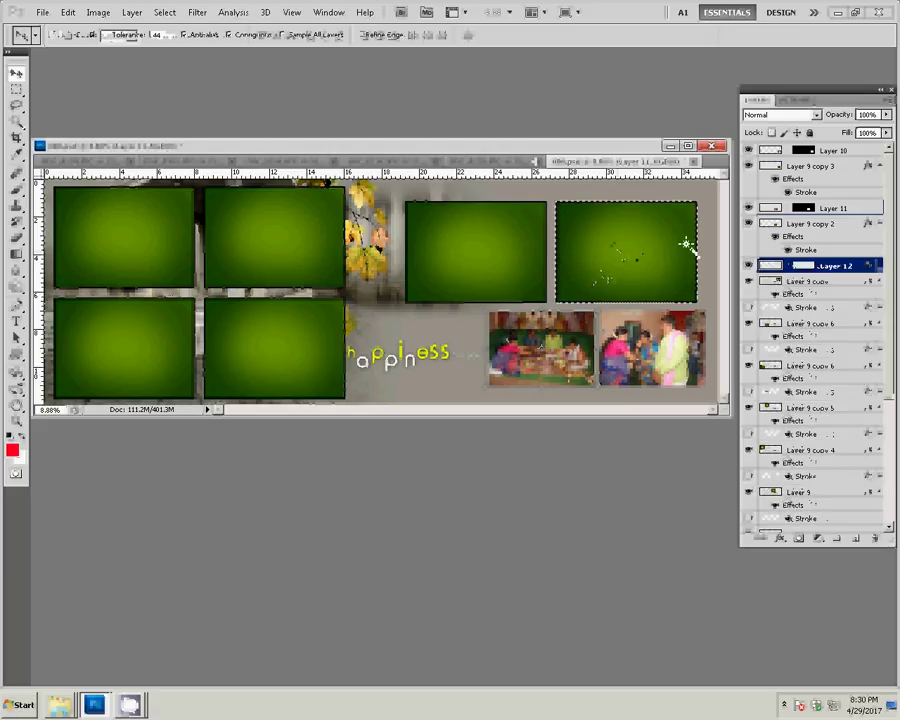
{"action": "key", "text": "ctrl+alt+shift+v"}
{"action": "key", "text": "v"}
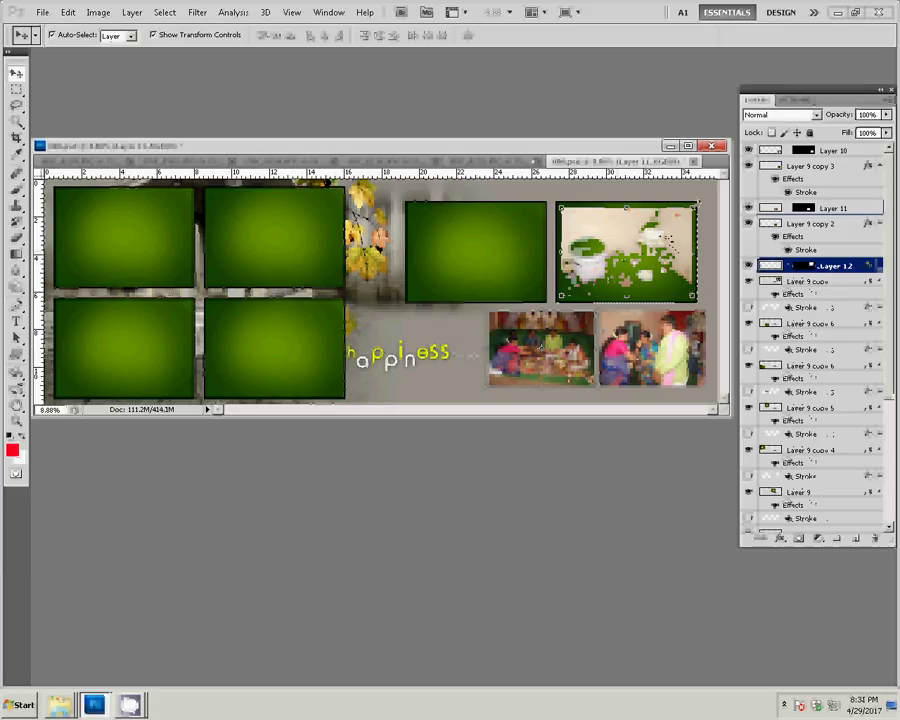
{"action": "left_click_drag", "start_coordinate": [697, 205], "coordinate": [710, 193]}
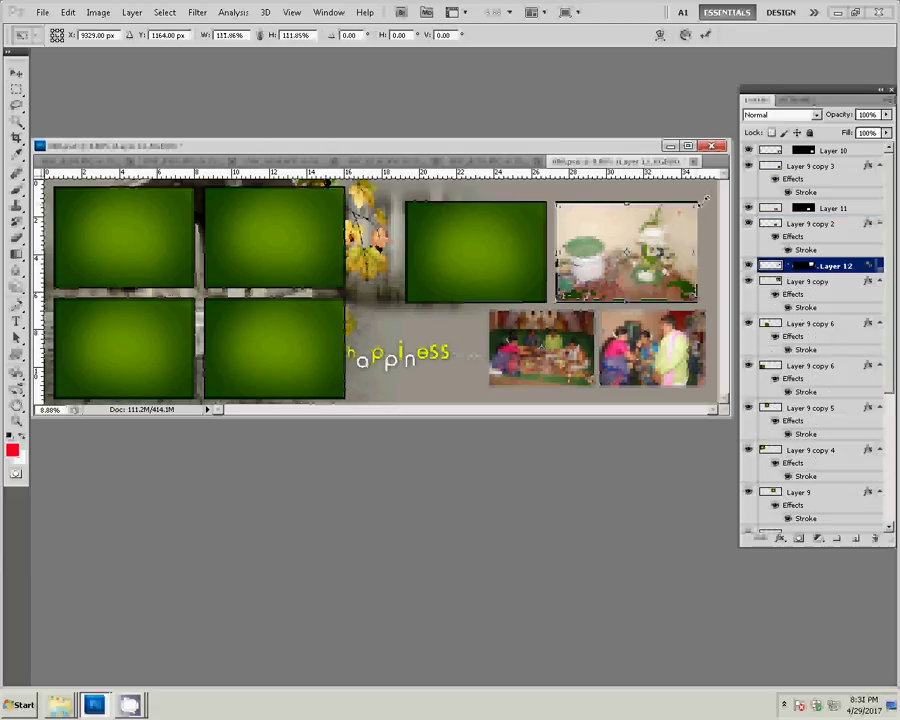
{"action": "left_click", "coordinate": [705, 34]}
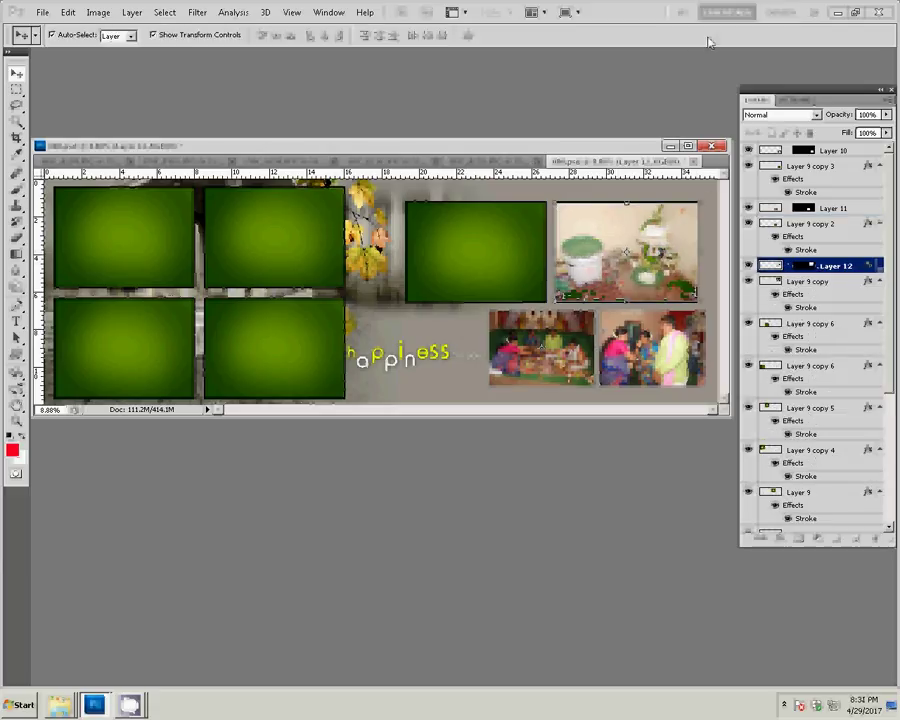
{"action": "left_click", "coordinate": [460, 266]}
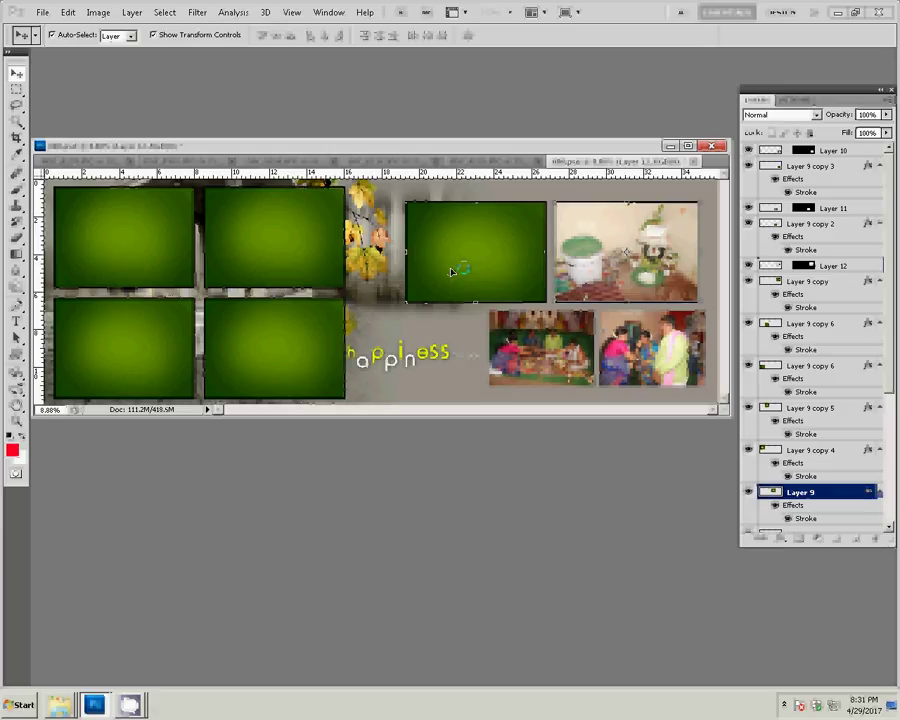
Step: Select the empty top frame, then copy the group photo and close it unsaved
{"action": "key", "text": "w"}
{"action": "left_click", "coordinate": [468, 265]}
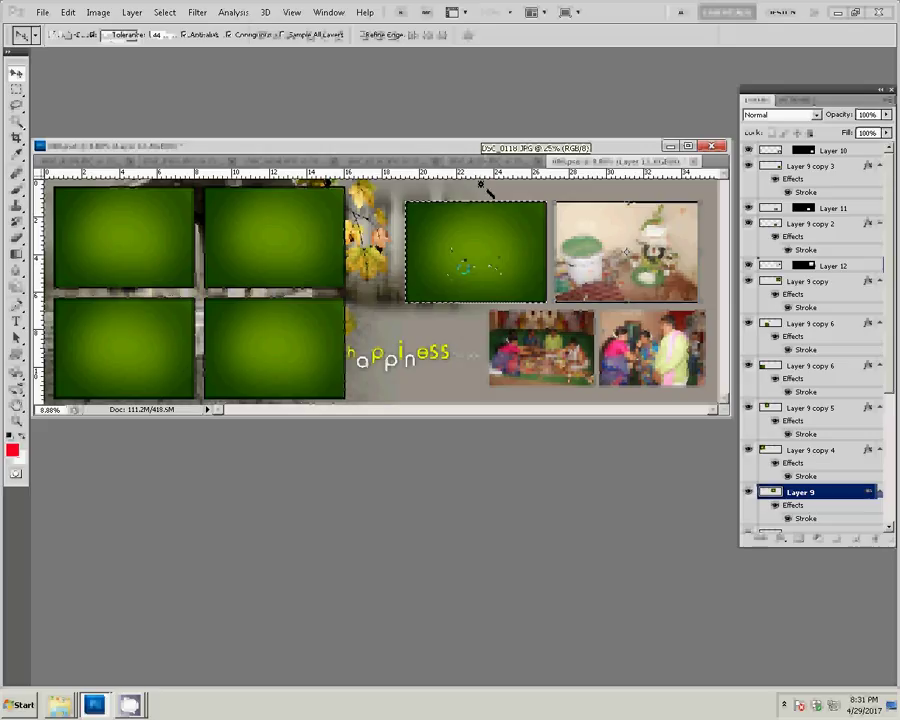
{"action": "left_click", "coordinate": [481, 163]}
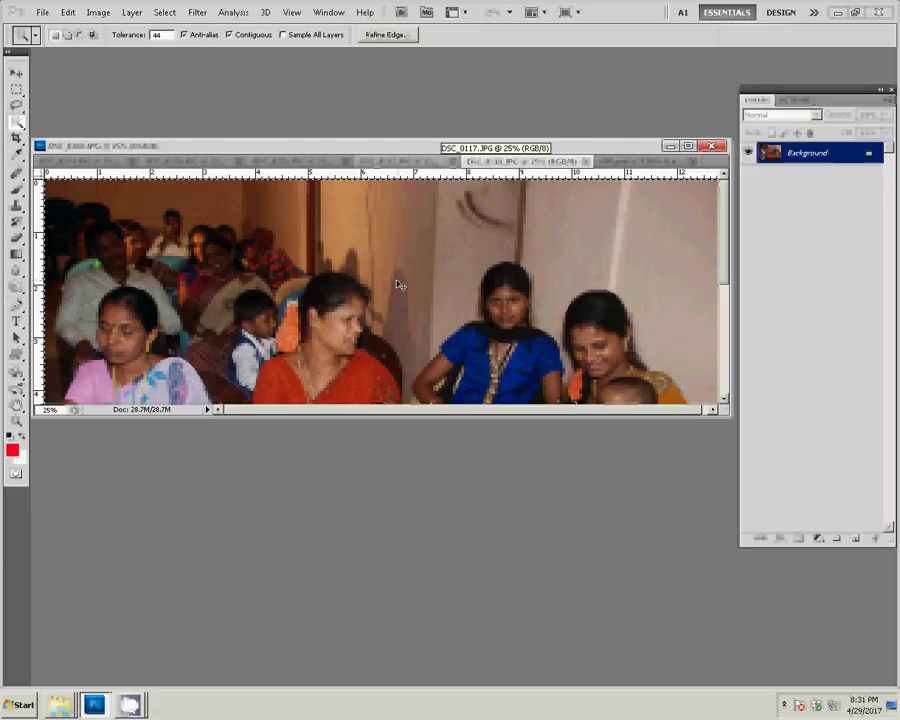
{"action": "key", "text": "ctrl+w"}
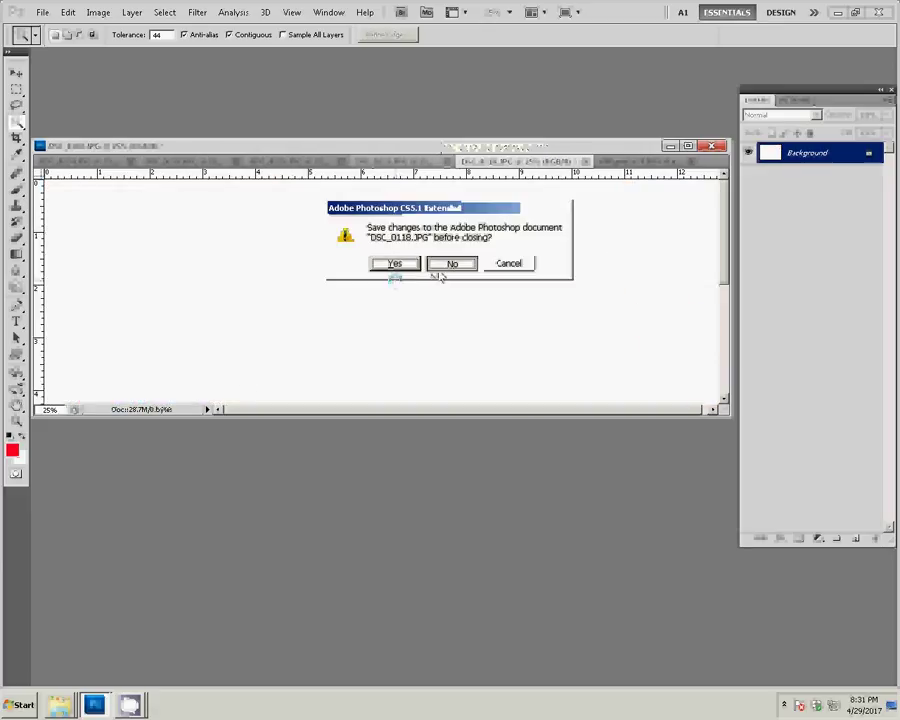
{"action": "left_click", "coordinate": [441, 267]}
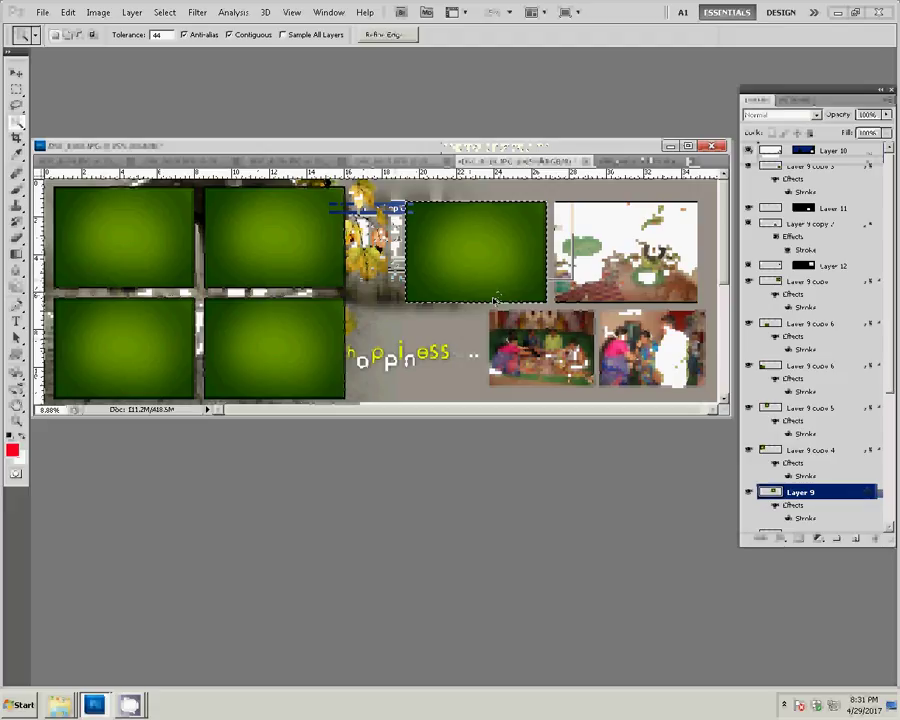
Step: Paste the group photo into the top frame and scale it down to fit
{"action": "key", "text": "ctrl+shift+alt+v"}
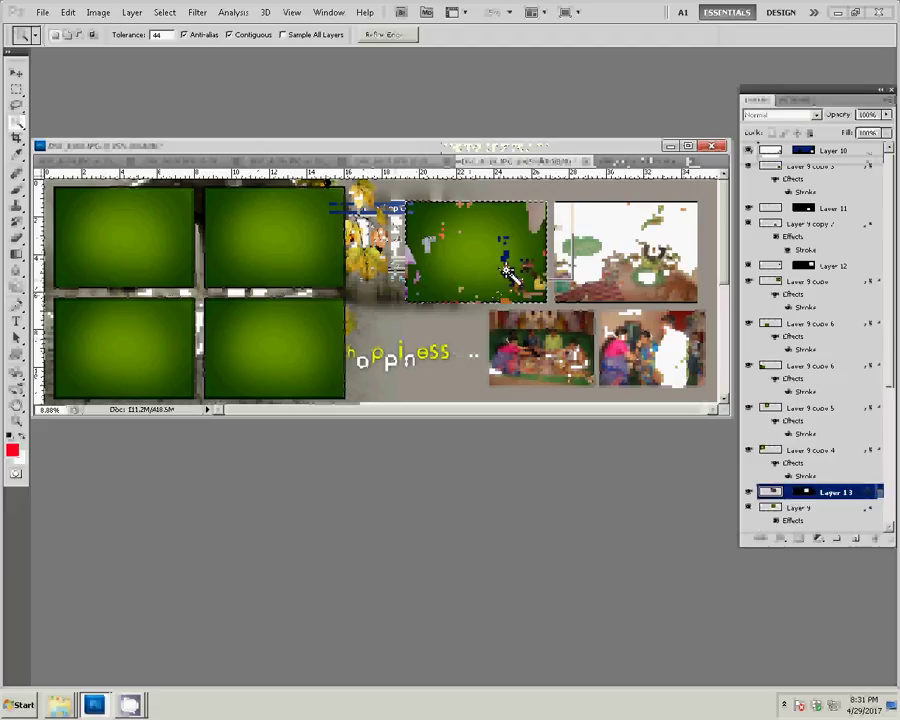
{"action": "key", "text": "v"}
{"action": "left_click_drag", "start_coordinate": [610, 384], "coordinate": [544, 297]}
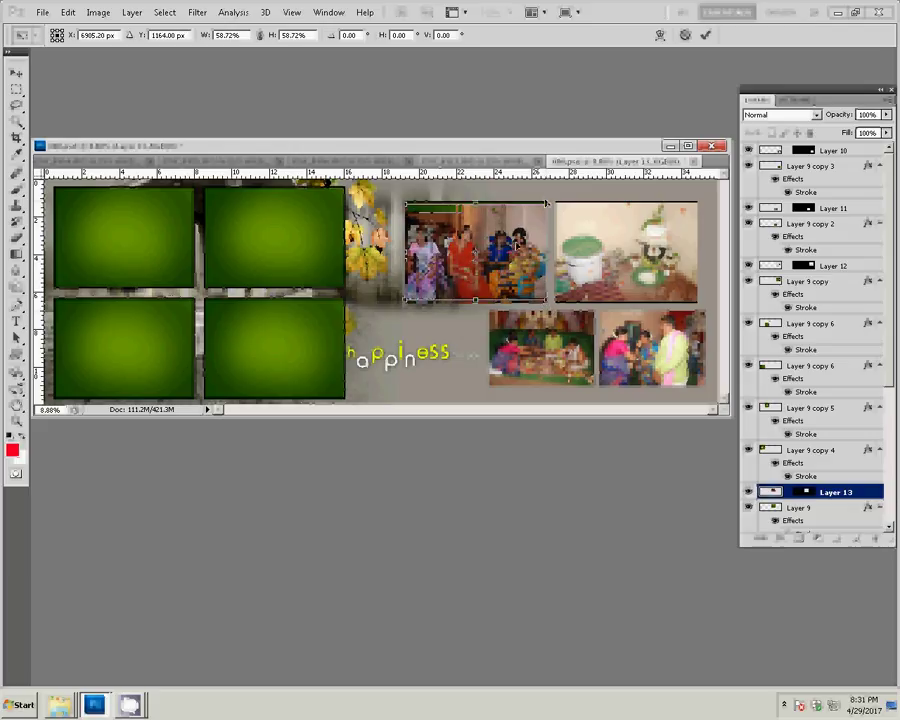
{"action": "mouse_move", "coordinate": [546, 202]}
{"action": "left_mouse_down"}
{"action": "mouse_move", "coordinate": [550, 196]}
{"action": "mouse_move", "coordinate": [548, 291]}
{"action": "left_mouse_up"}
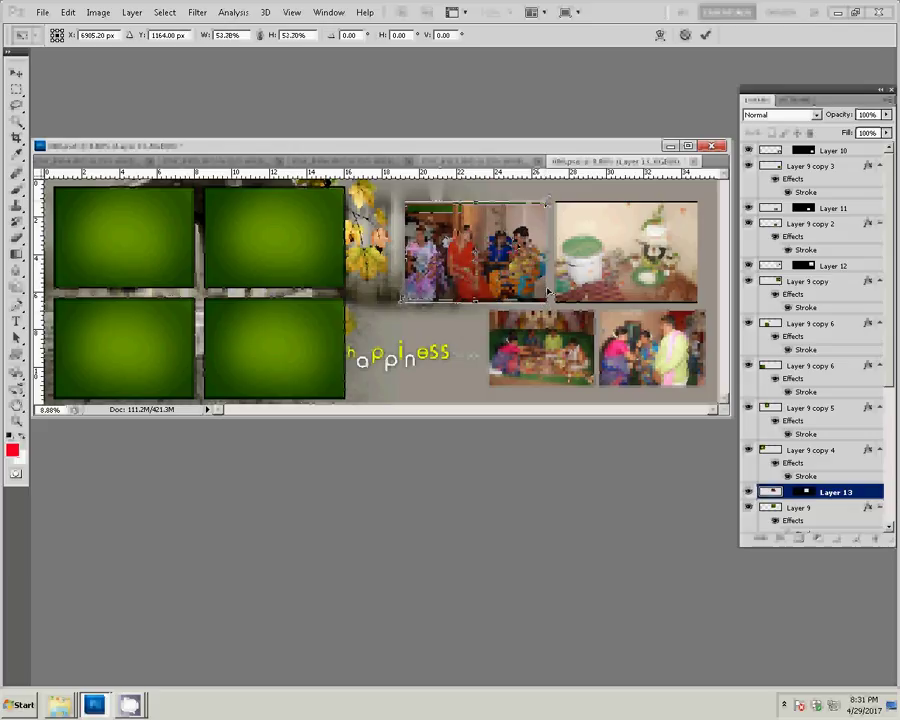
{"action": "left_click", "coordinate": [705, 35]}
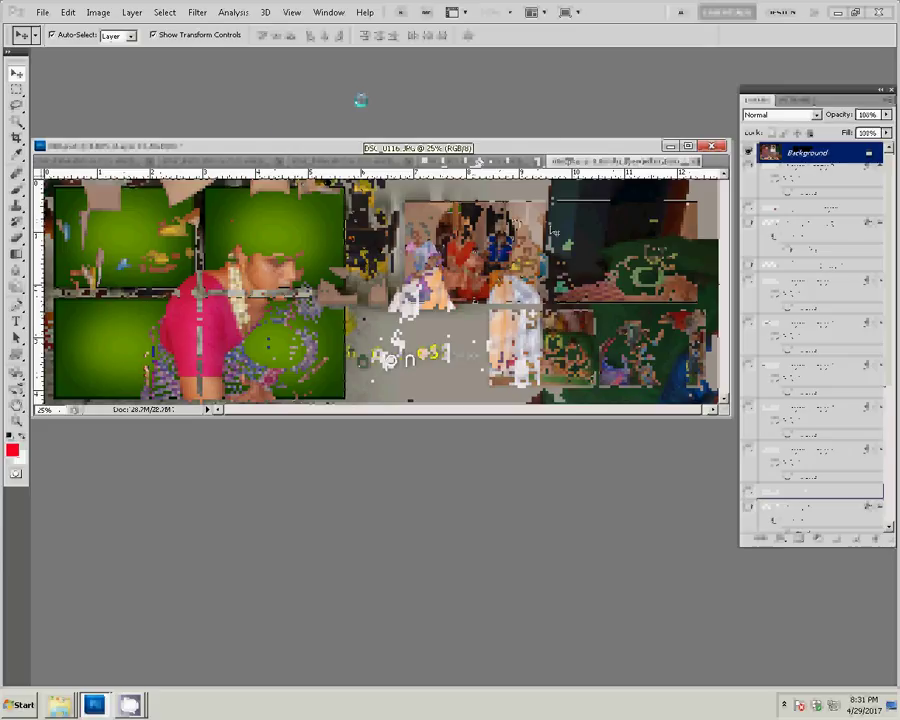
Step: Resize the couple photo to 8 inches wide, copy it, and close it unsaved
{"action": "key", "text": "ctrl+alt+i"}
{"action": "key", "text": "Tab"}
{"action": "key", "text": "Tab"}
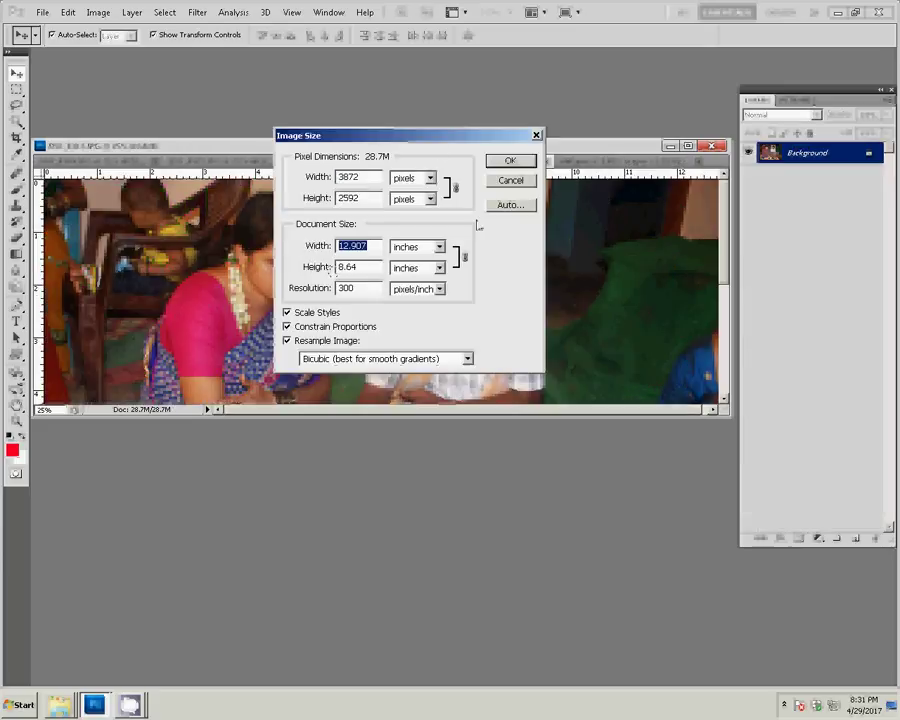
{"action": "type", "text": "8"}
{"action": "left_click", "coordinate": [510, 160]}
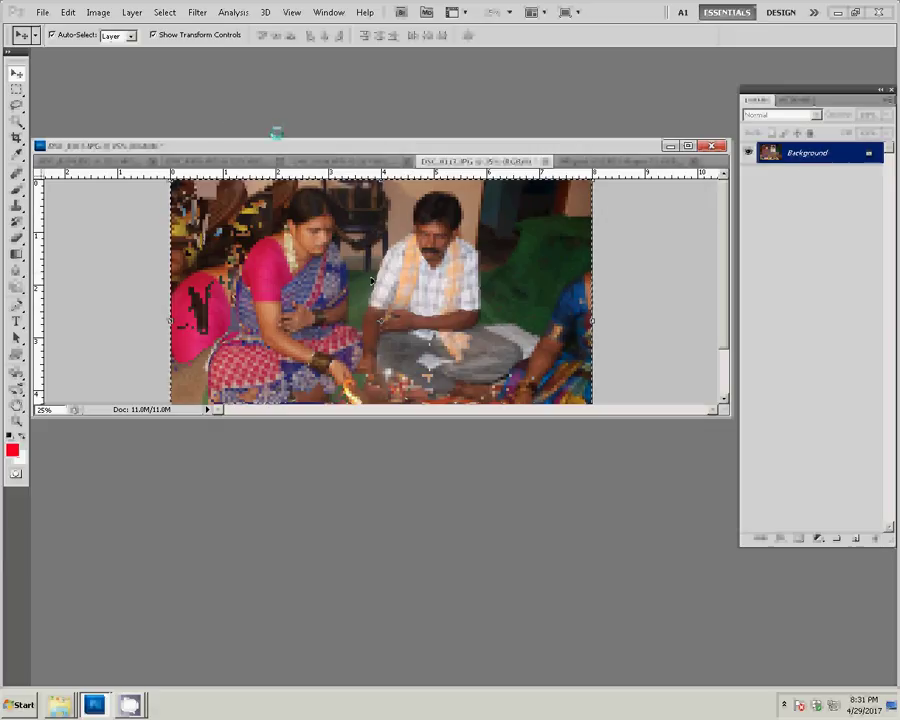
{"action": "left_click", "coordinate": [545, 161]}
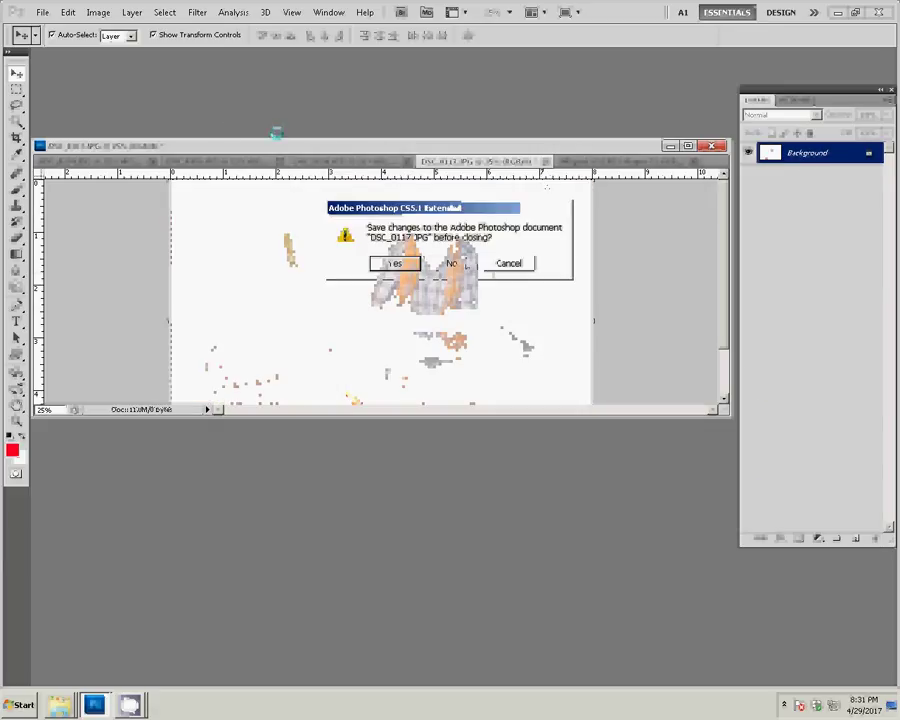
{"action": "left_click", "coordinate": [256, 355]}
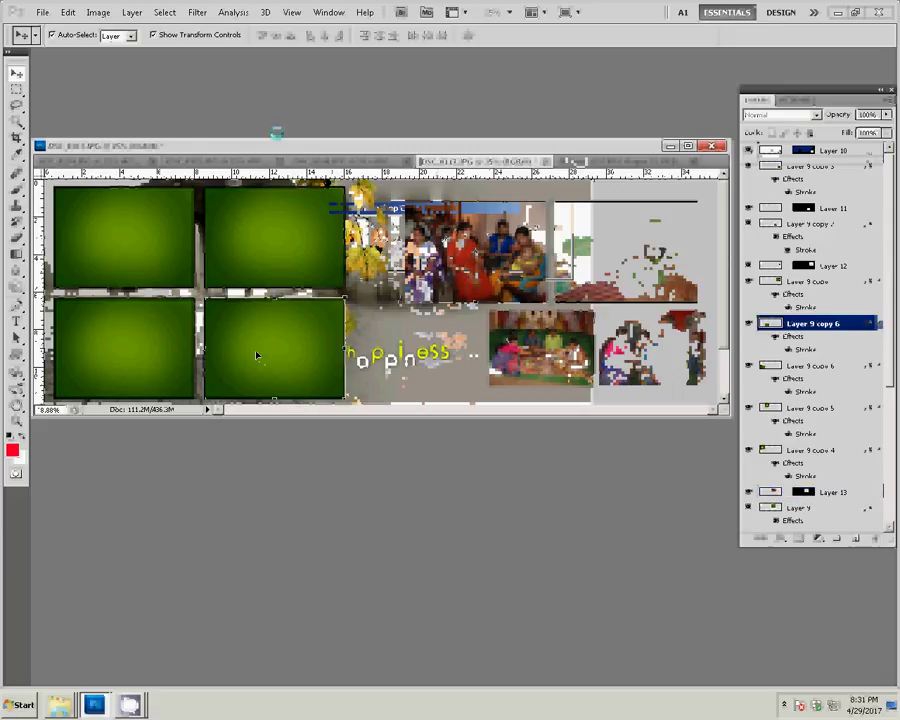
Step: Paste the couple photo into the lower frame left of the happiness text, then bring up DSC_0116
{"action": "key", "text": "w"}
{"action": "left_click", "coordinate": [228, 344]}
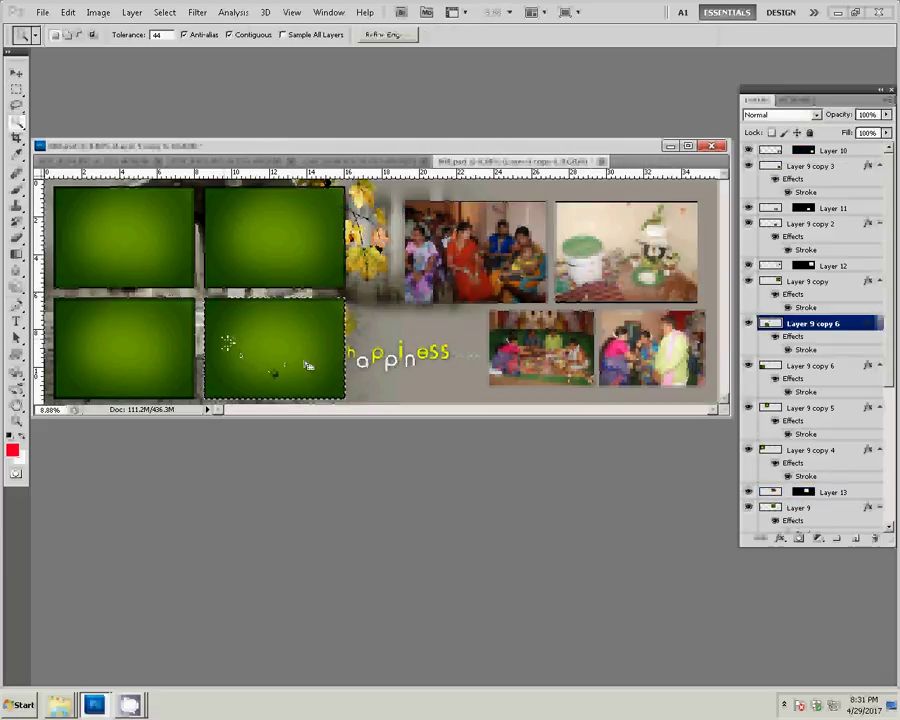
{"action": "left_click", "coordinate": [68, 12]}
{"action": "mouse_move", "coordinate": [95, 135]}
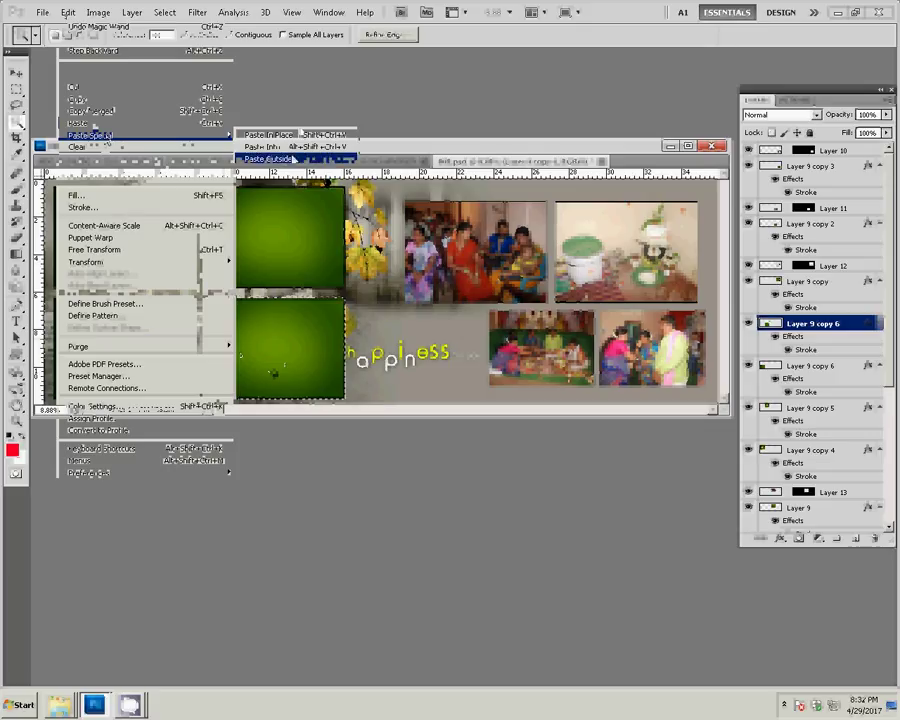
{"action": "left_click", "coordinate": [290, 147]}
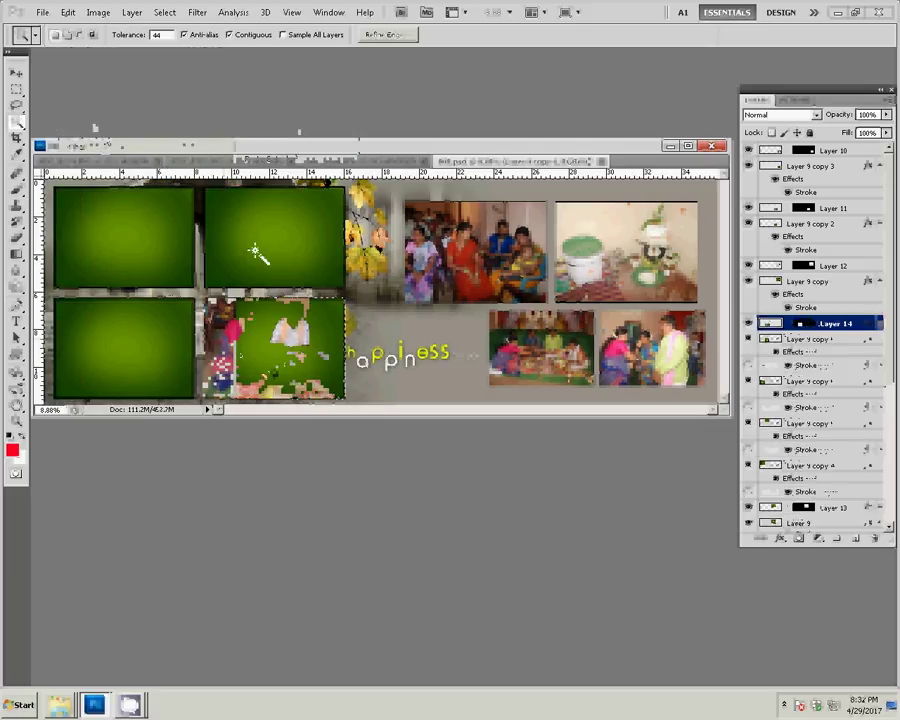
{"action": "key", "text": "ctrl+Tab"}
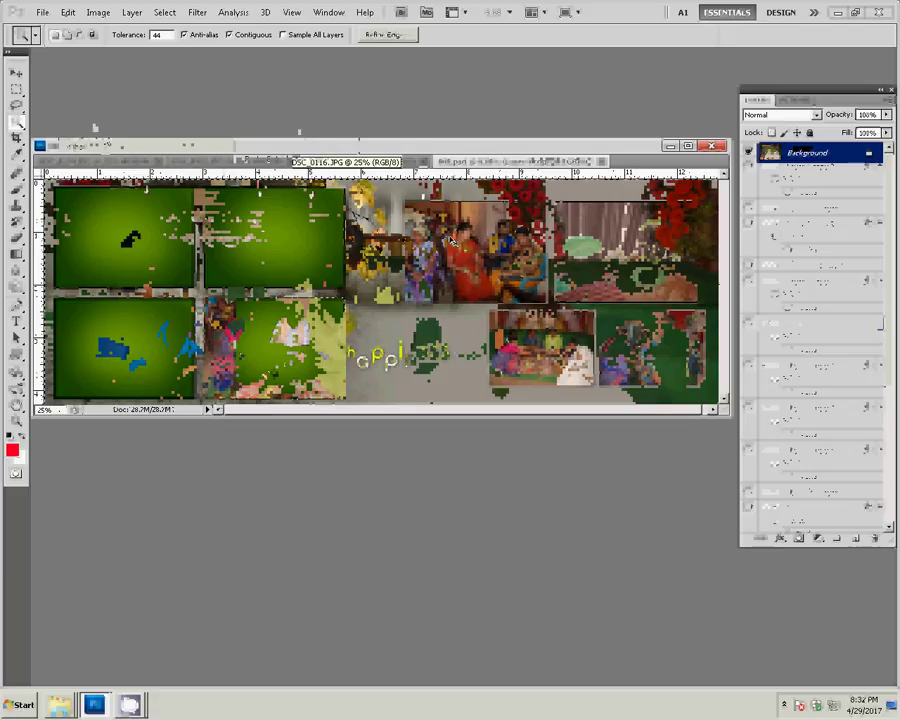
Step: Cut the photo, close it unsaved, and paste it into the upper frame left of the yellow flowers
{"action": "key", "text": "Delete"}
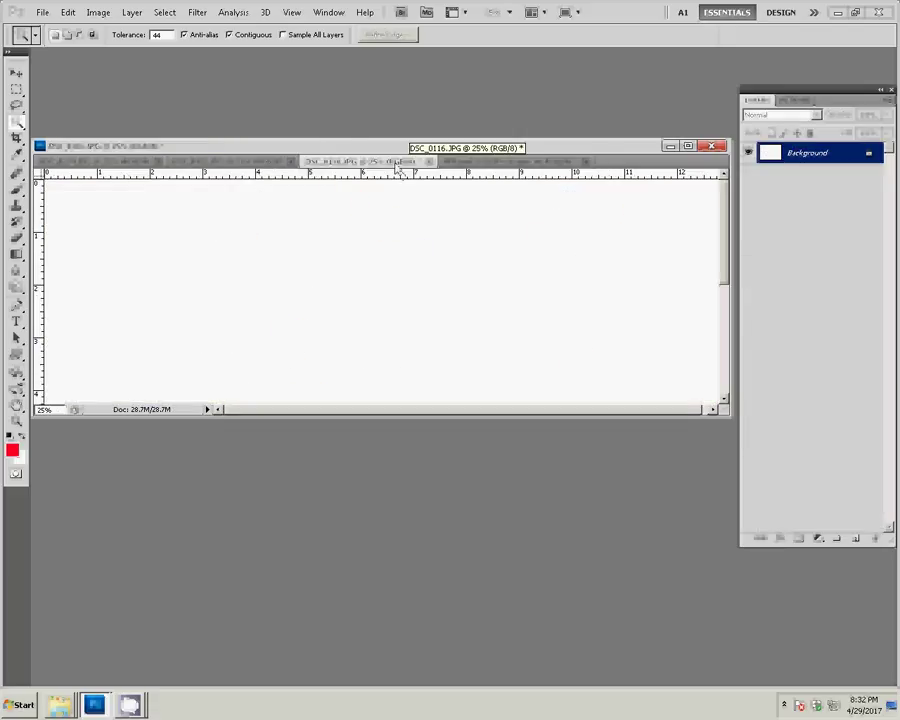
{"action": "left_click", "coordinate": [427, 161]}
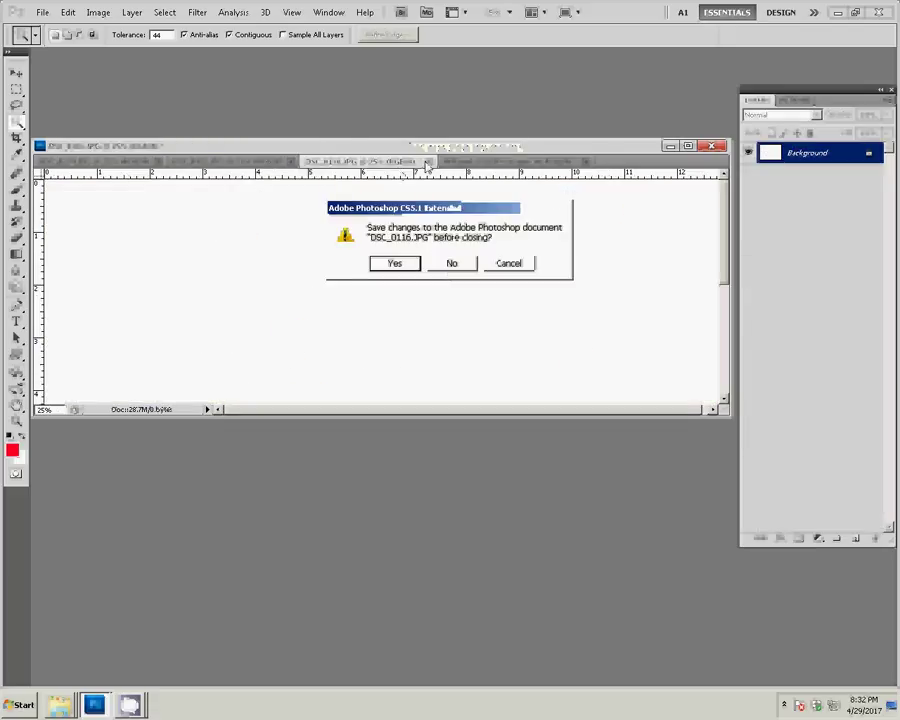
{"action": "left_click", "coordinate": [451, 263]}
{"action": "left_click", "coordinate": [265, 234]}
{"action": "key", "text": "w"}
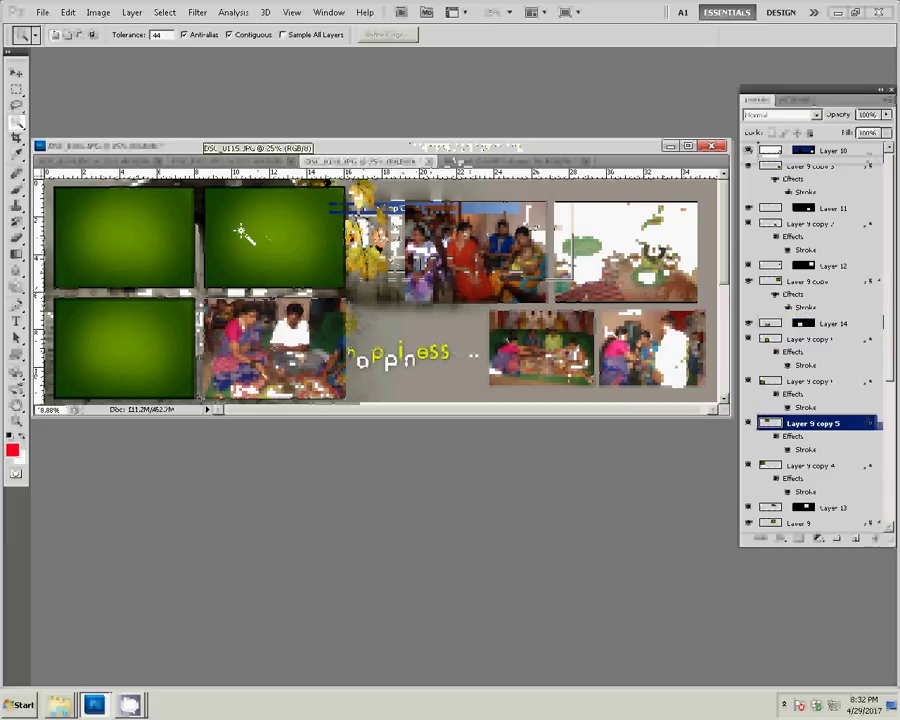
{"action": "left_click", "coordinate": [240, 233]}
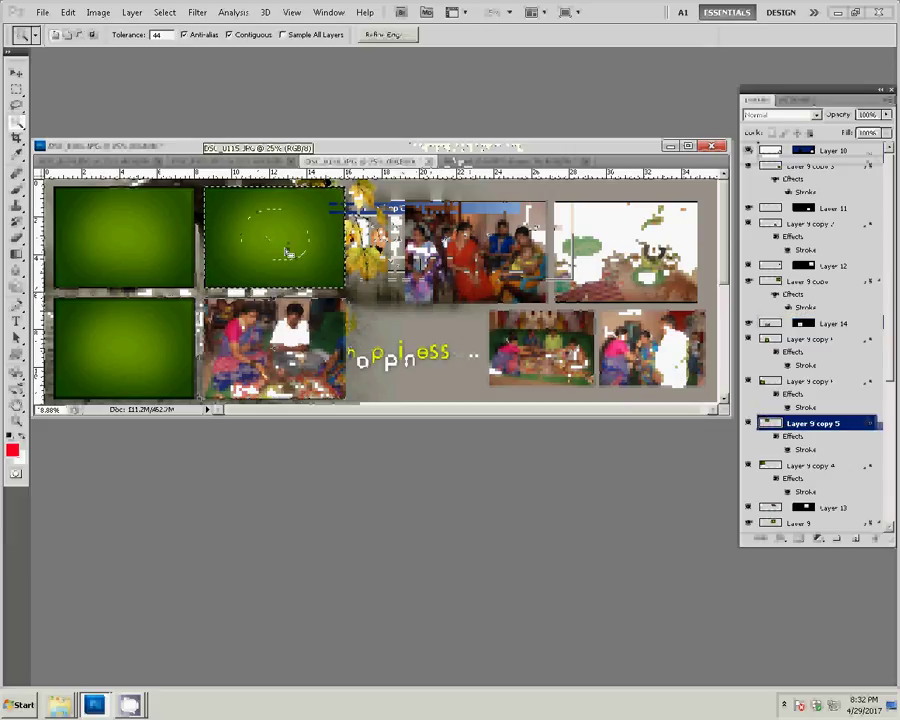
{"action": "left_click", "coordinate": [68, 12]}
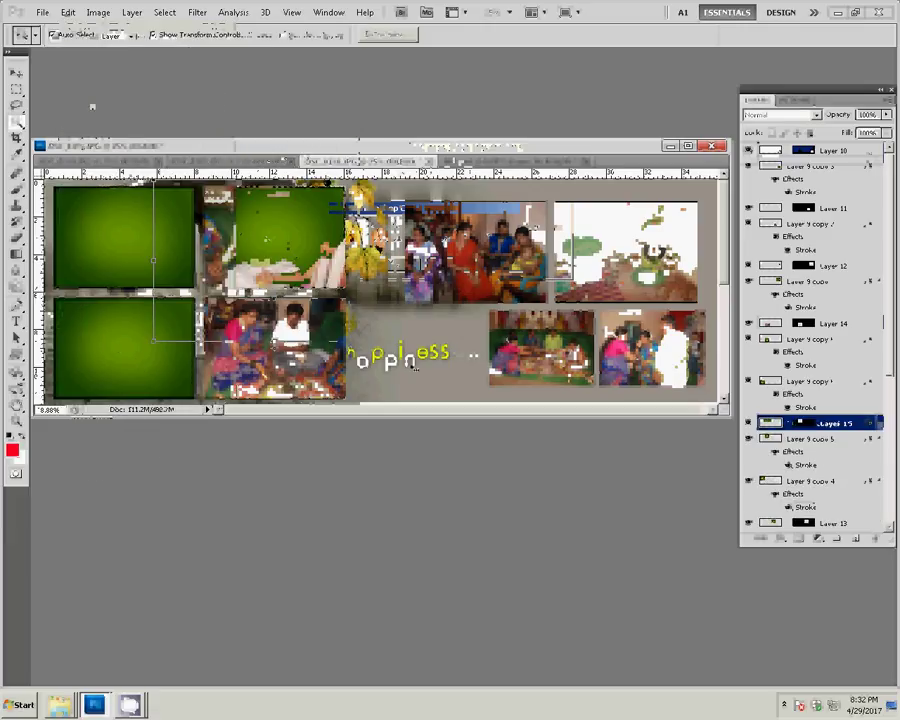
Step: Scale the pasted photo to 61.25% and move it up within the frame
{"action": "key", "text": "ctrl+t"}
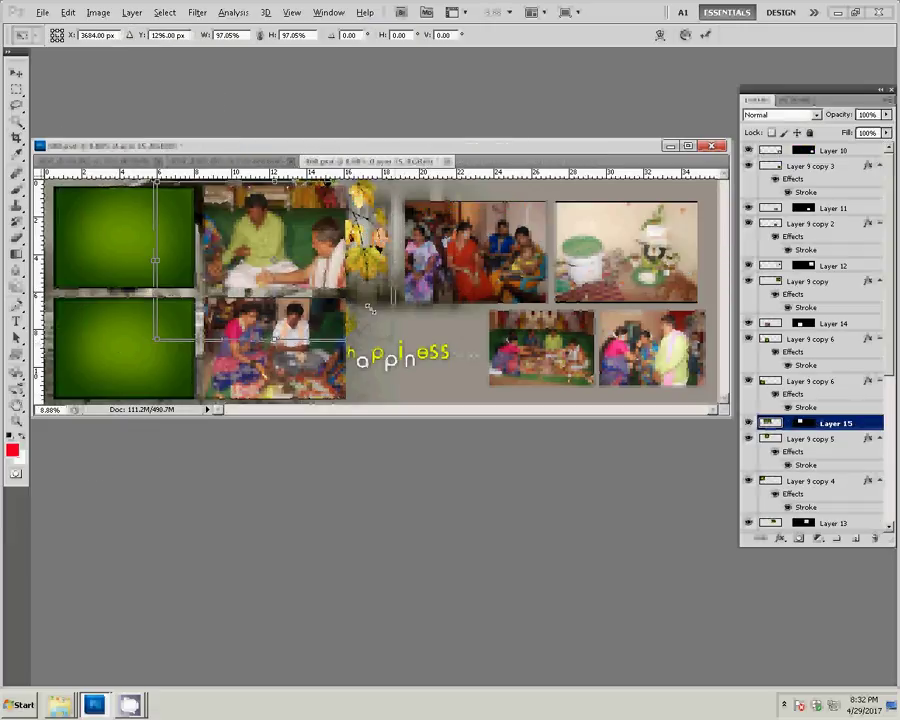
{"action": "left_click_drag", "start_coordinate": [370, 309], "coordinate": [355, 298]}
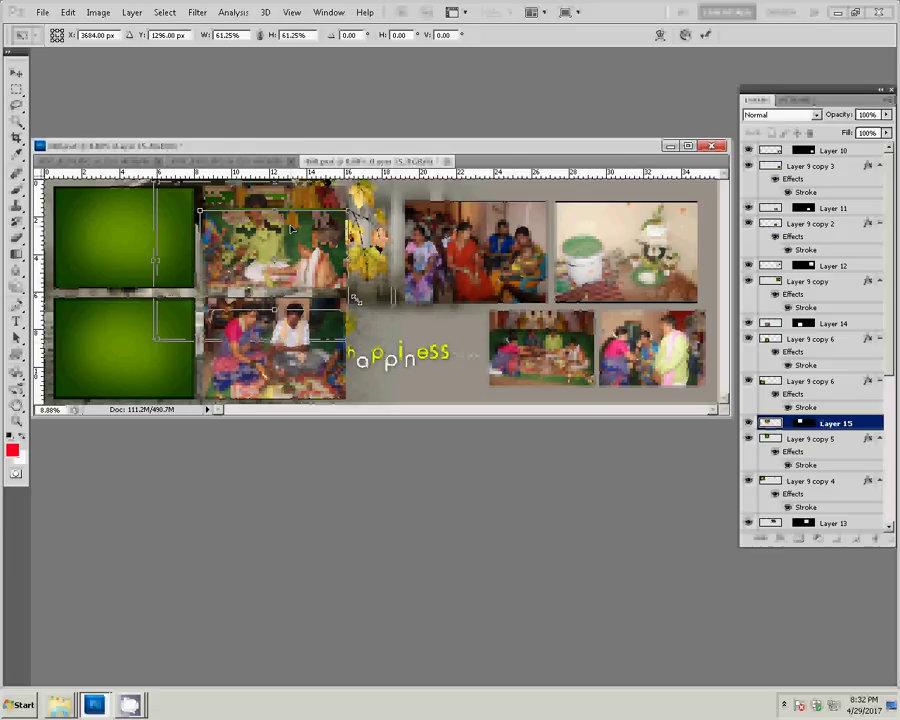
{"action": "left_click_drag", "start_coordinate": [290, 218], "coordinate": [289, 207]}
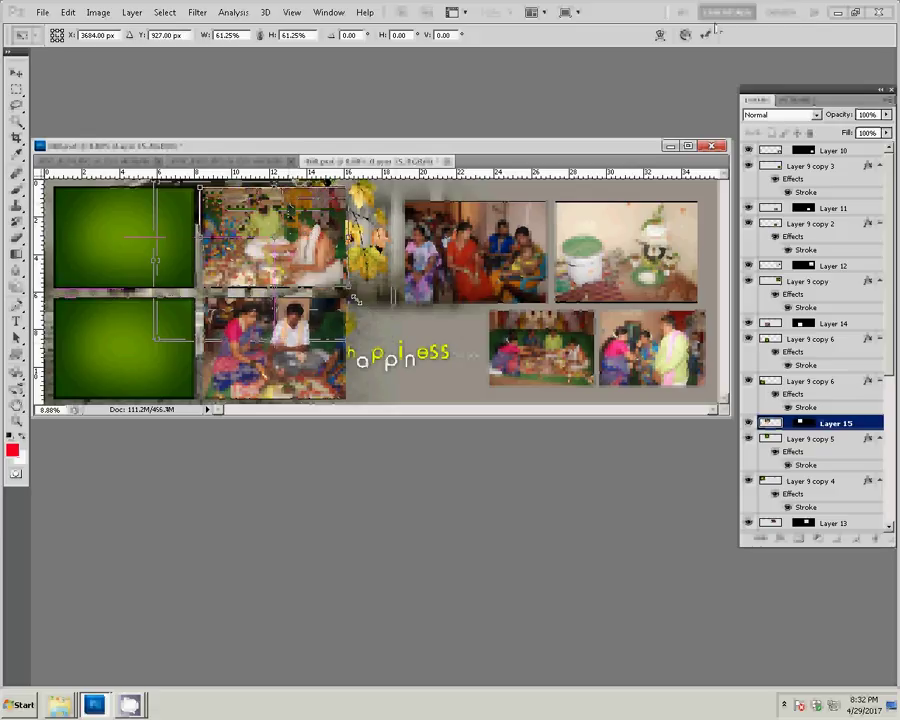
{"action": "key", "text": "Return"}
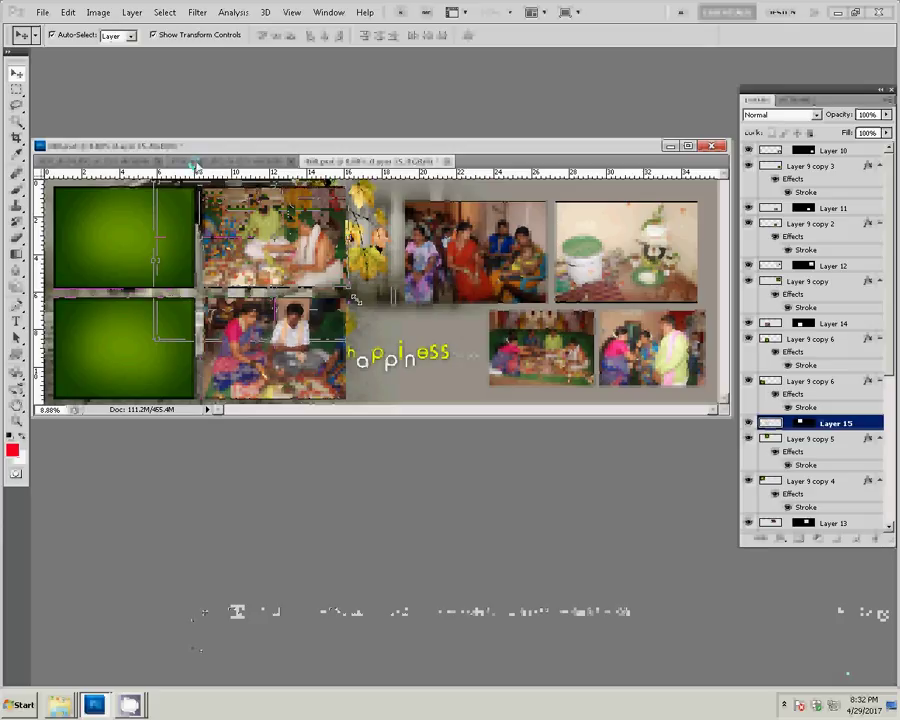
Step: Resize DSC_0115 to 8 inches wide
{"action": "left_click", "coordinate": [195, 161]}
{"action": "key", "text": "ctrl+alt+i"}
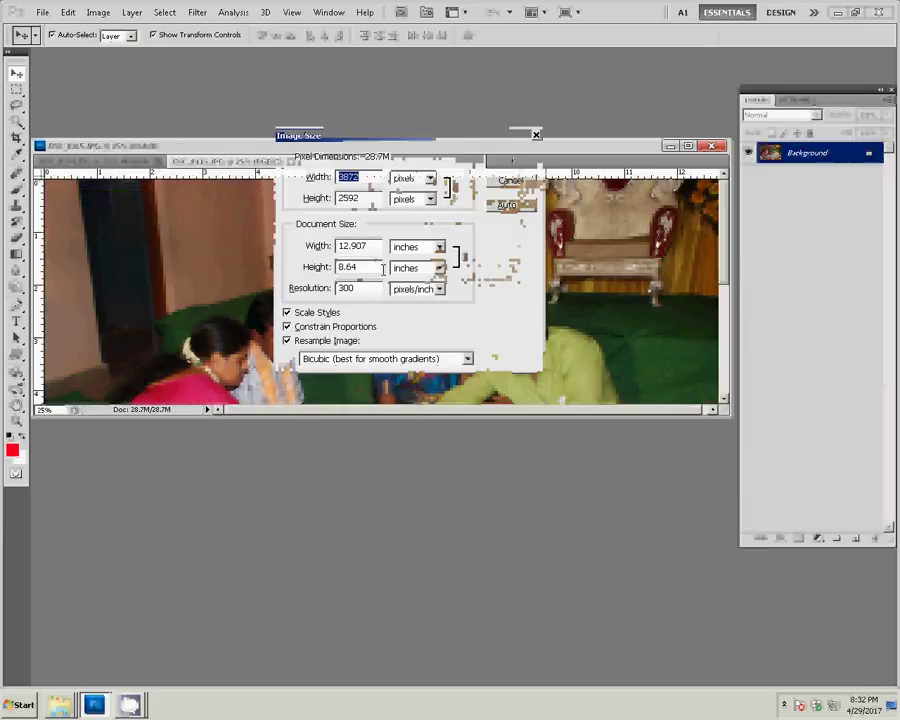
{"action": "double_click", "coordinate": [371, 245]}
{"action": "type", "text": "8"}
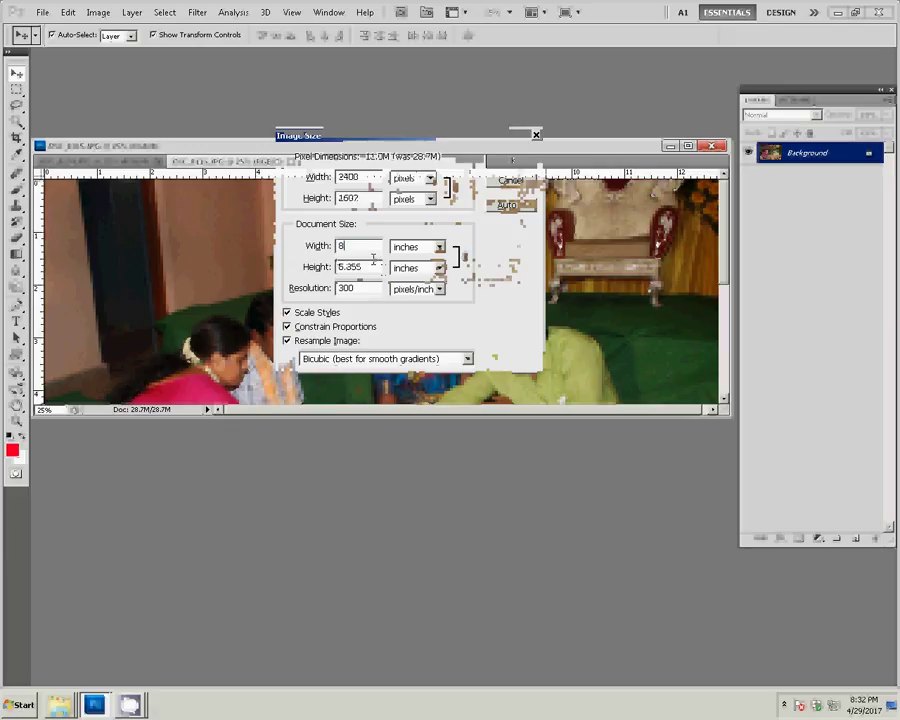
{"action": "left_click", "coordinate": [519, 167]}
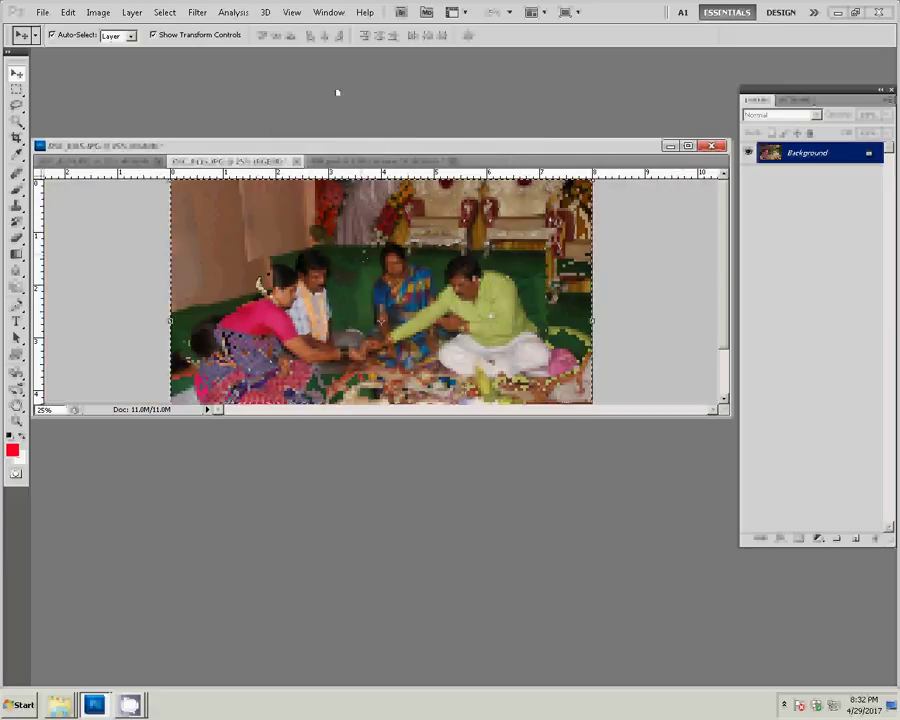
Step: Cut the whole photo to the clipboard and close it without saving
{"action": "key", "text": "BackSpace"}
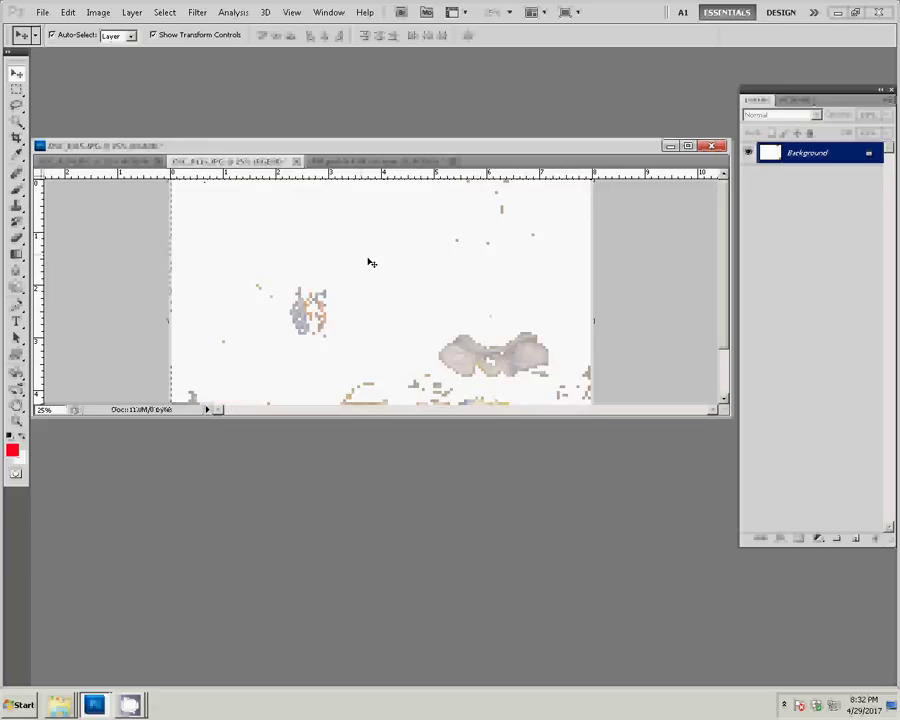
{"action": "left_click", "coordinate": [296, 161]}
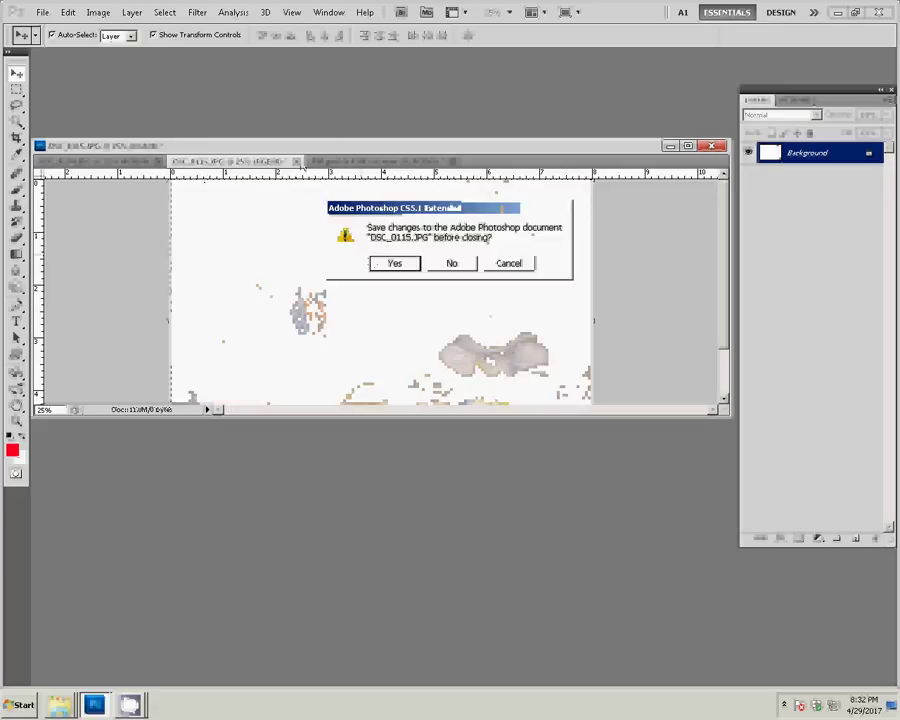
{"action": "left_click", "coordinate": [445, 265]}
Step: Paste the photo into the lower-left green frame, then bring up the next photo's Image Size settings
{"action": "left_click", "coordinate": [110, 323]}
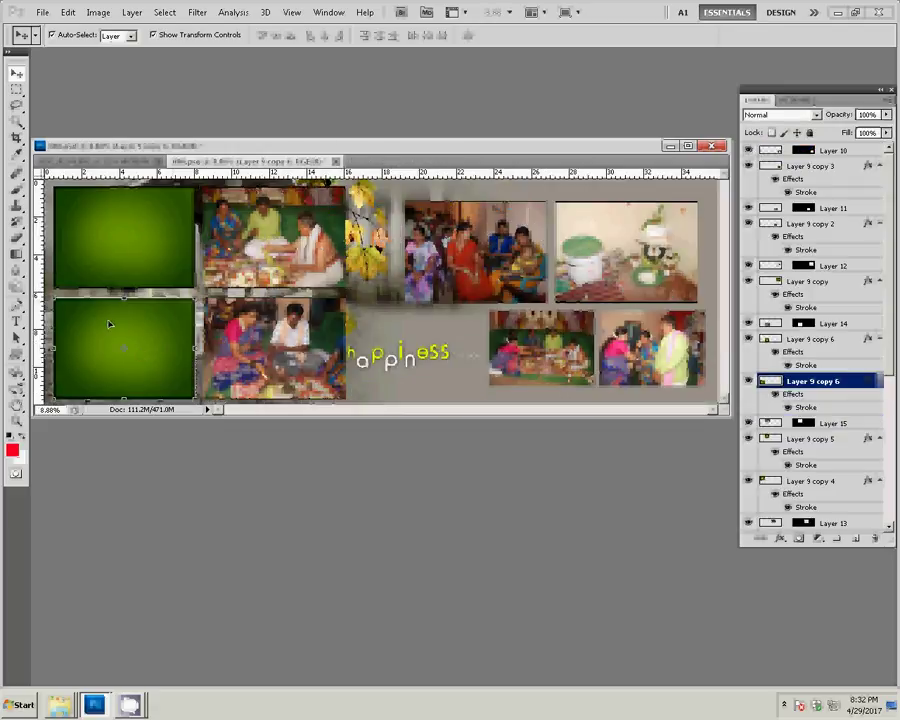
{"action": "key", "text": "w"}
{"action": "left_click", "coordinate": [110, 323]}
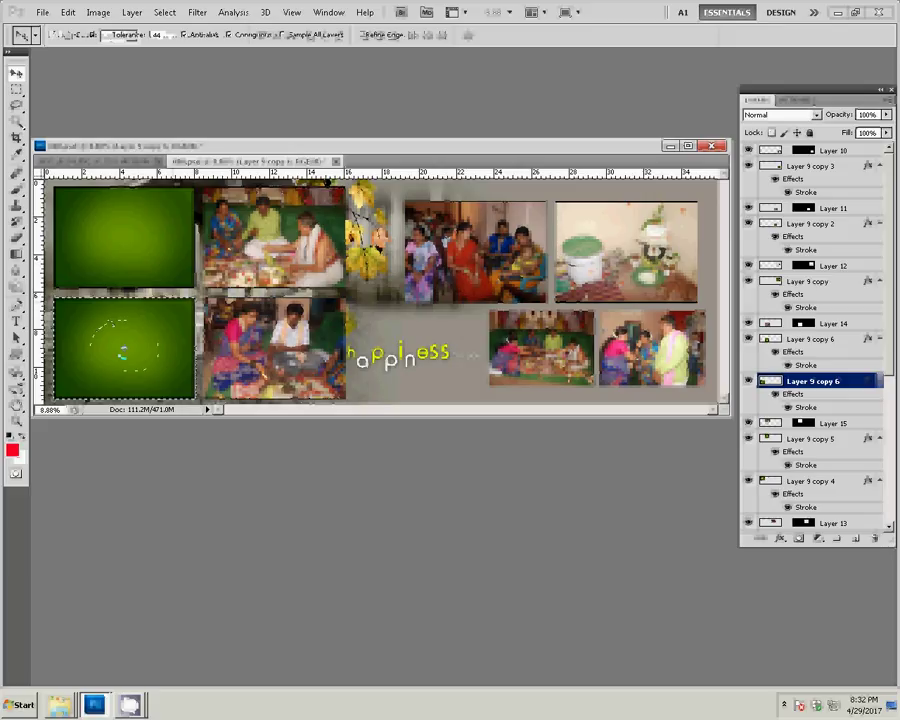
{"action": "left_click", "coordinate": [68, 12]}
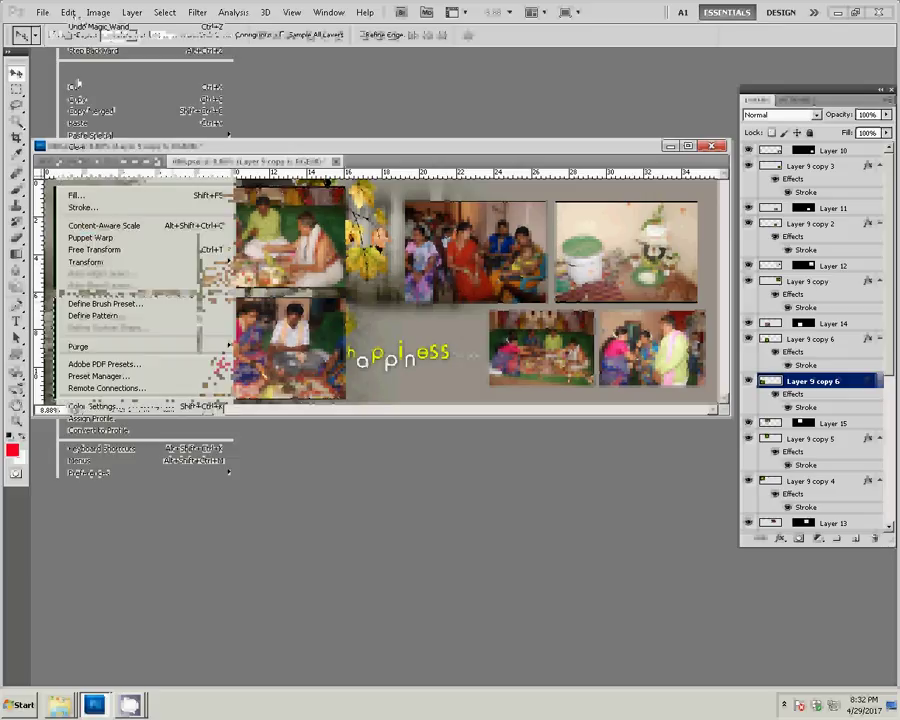
{"action": "mouse_move", "coordinate": [91, 134]}
{"action": "left_click", "coordinate": [289, 148]}
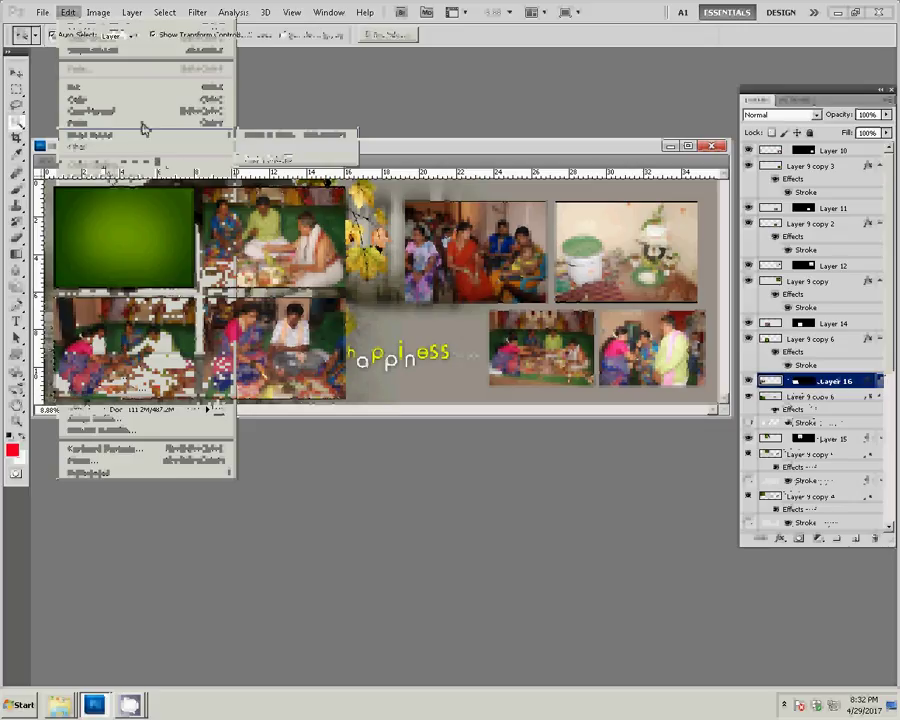
{"action": "key", "text": "ctrl+shift+e"}
{"action": "key", "text": "ctrl+alt+i"}
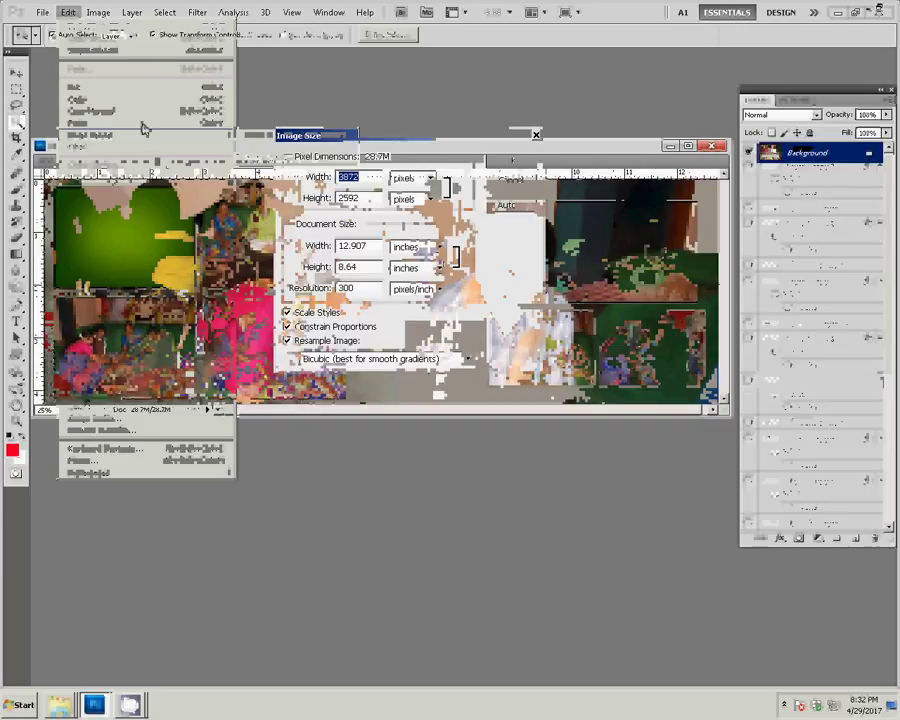
Step: Set DSC_0114 to 8 inches wide, copy it, and close it without saving
{"action": "double_click", "coordinate": [360, 246]}
{"action": "type", "text": "8"}
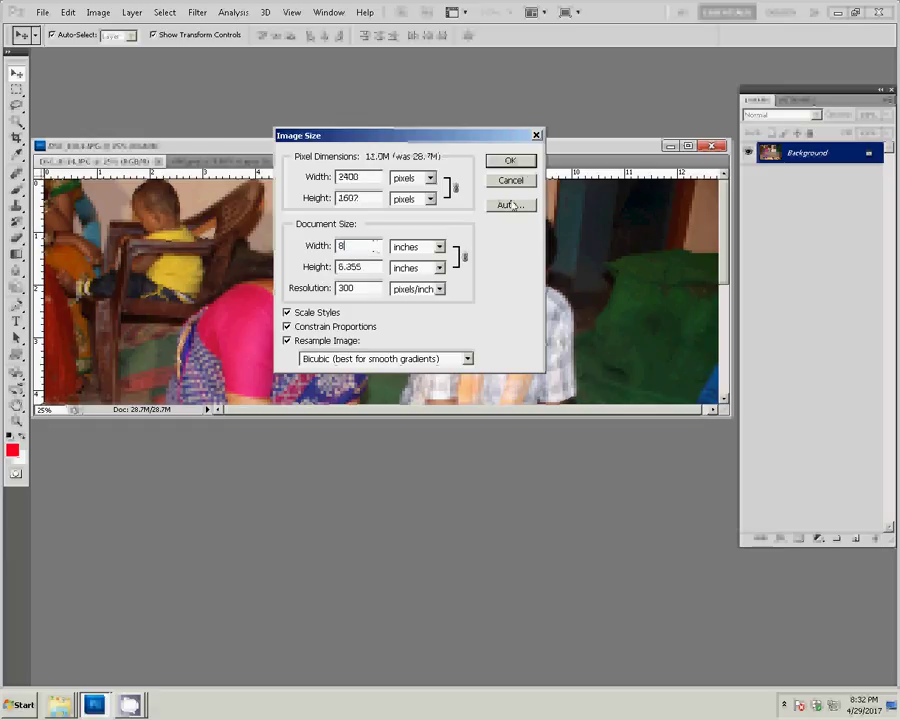
{"action": "left_click", "coordinate": [529, 163]}
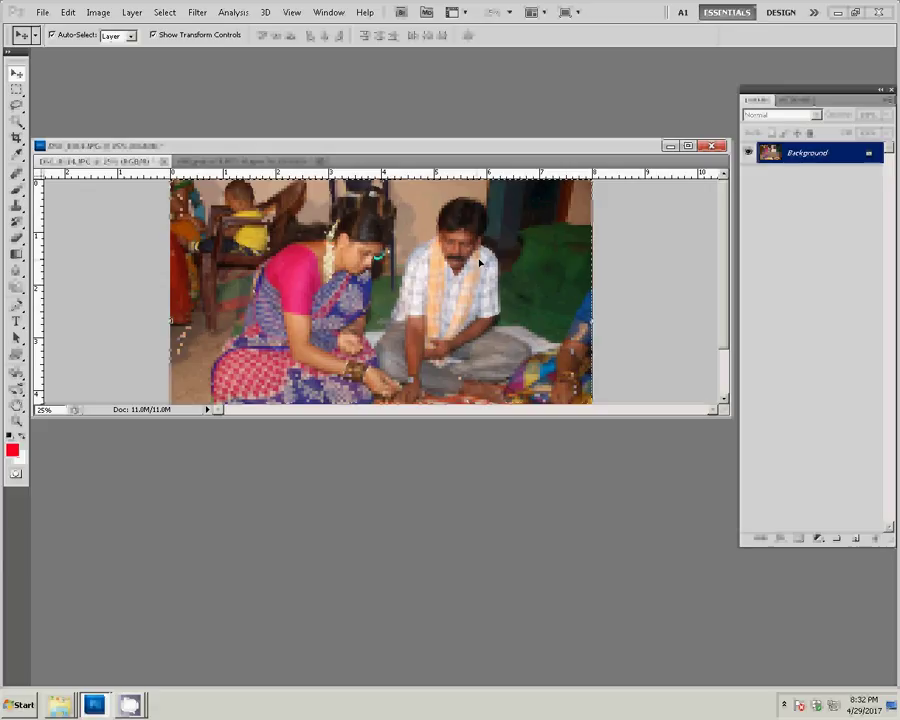
{"action": "key", "text": "ctrl+f"}
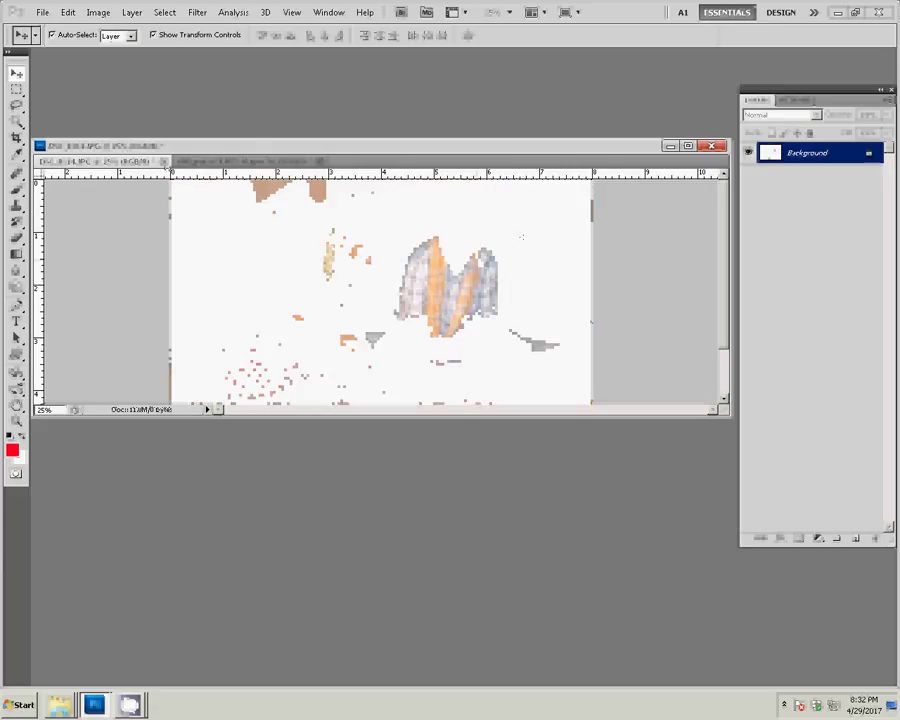
{"action": "key", "text": "ctrl+w"}
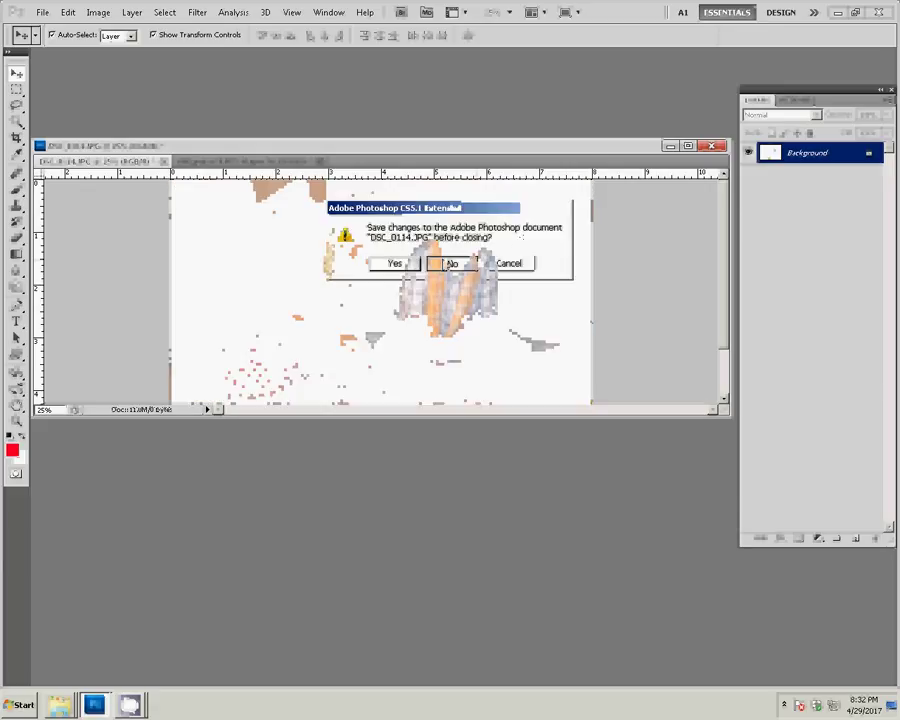
{"action": "left_click", "coordinate": [452, 263]}
Step: Paste the copied wedding photo into the empty top-left green frame
{"action": "key", "text": "w"}
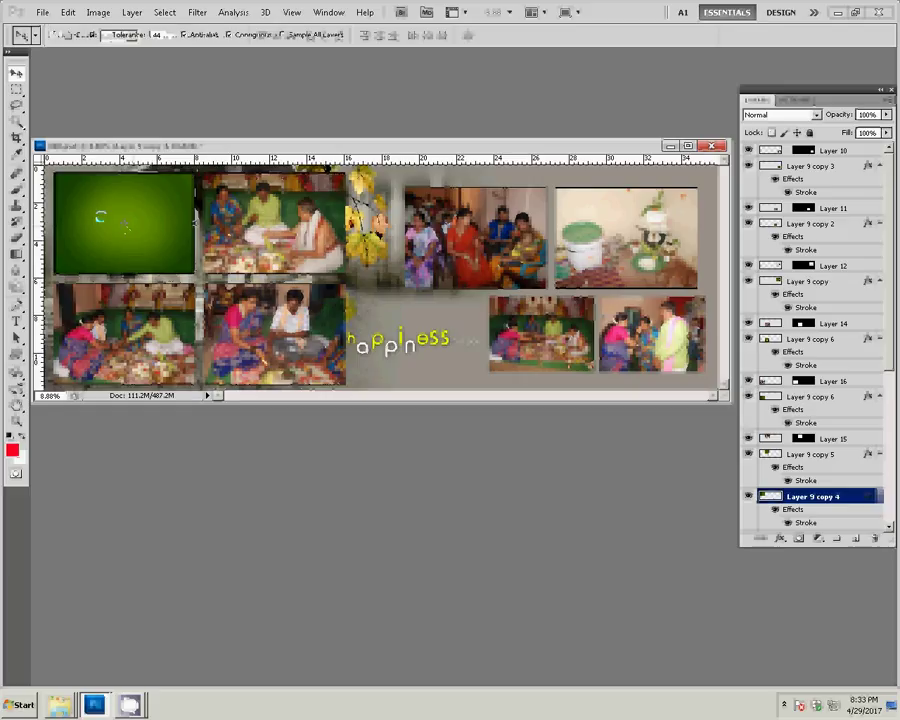
{"action": "left_click", "coordinate": [116, 240]}
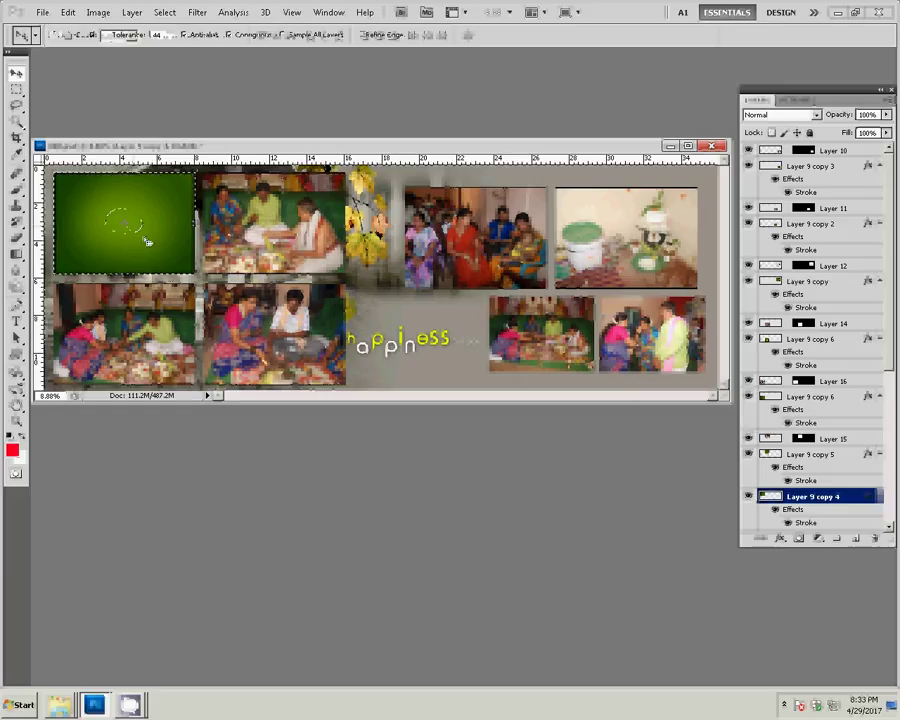
{"action": "left_click", "coordinate": [67, 12]}
{"action": "mouse_move", "coordinate": [92, 135]}
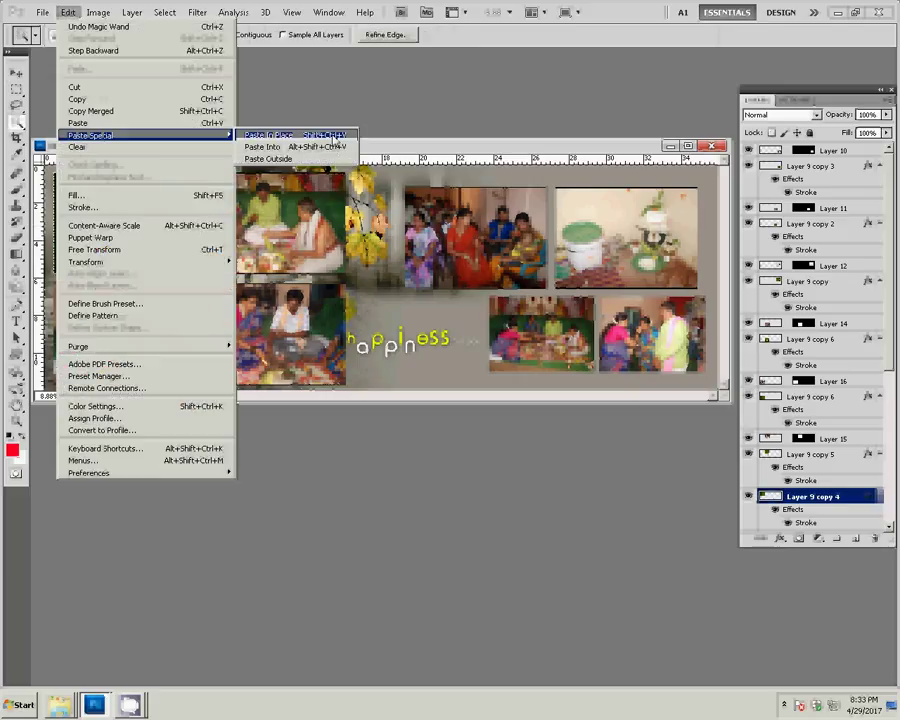
{"action": "left_click", "coordinate": [313, 148]}
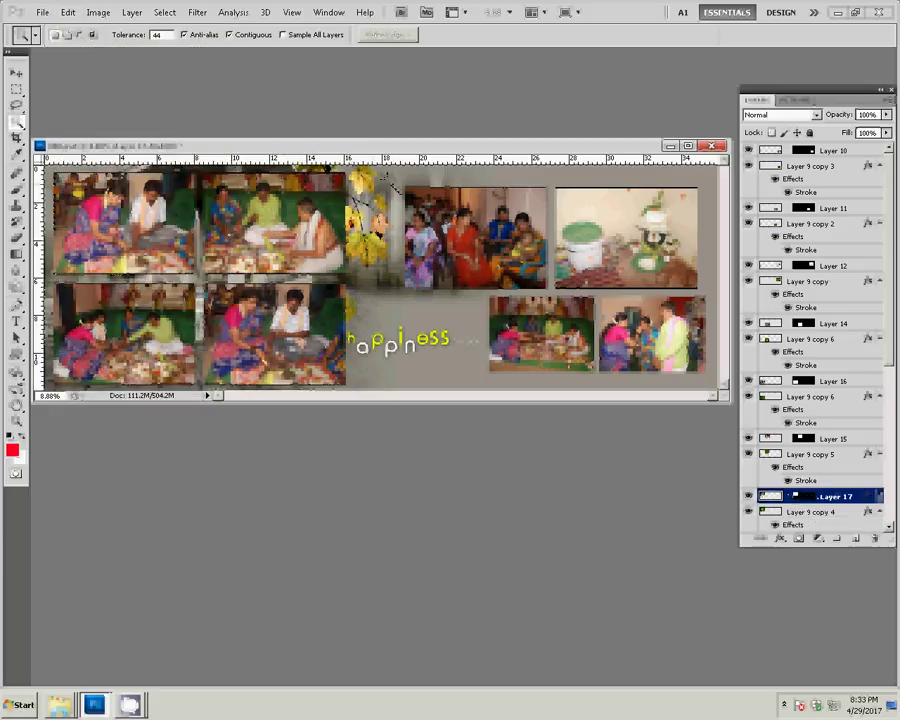
Step: Remove the photo layer from the top-middle frame
{"action": "key", "text": "v"}
{"action": "left_click", "coordinate": [250, 220]}
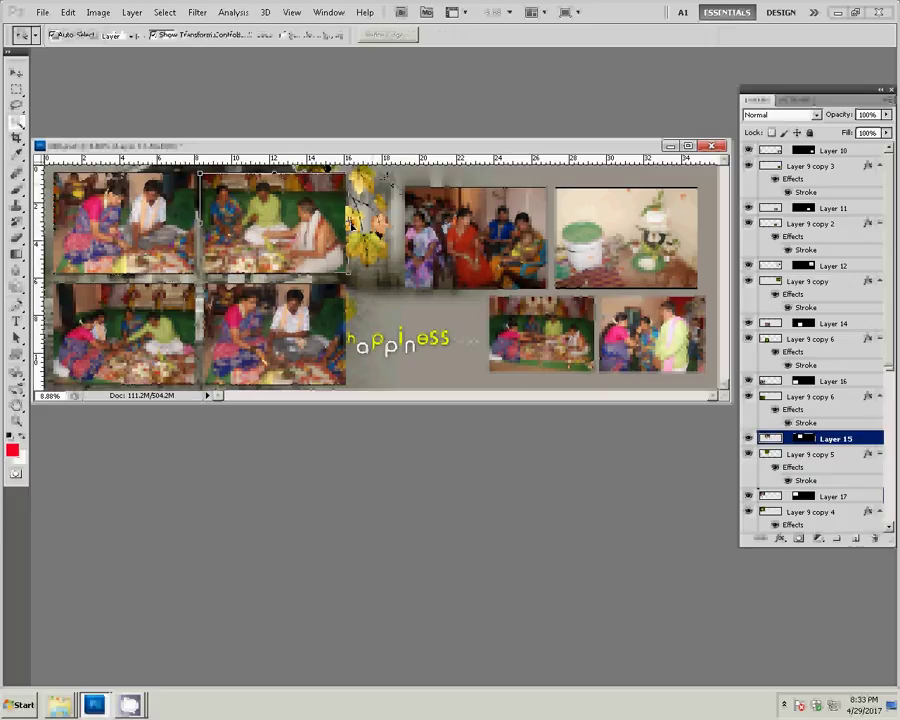
{"action": "key", "text": "ctrl+e"}
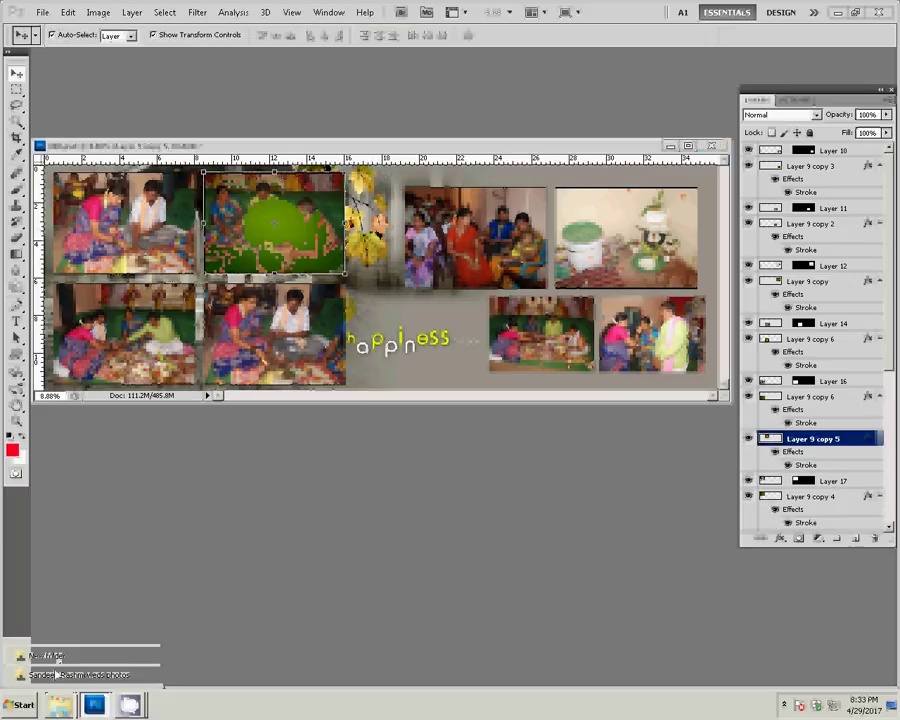
Step: Open photo DSC_0123 from the wedding photos folder in Windows Explorer into Photoshop
{"action": "left_click", "coordinate": [60, 705]}
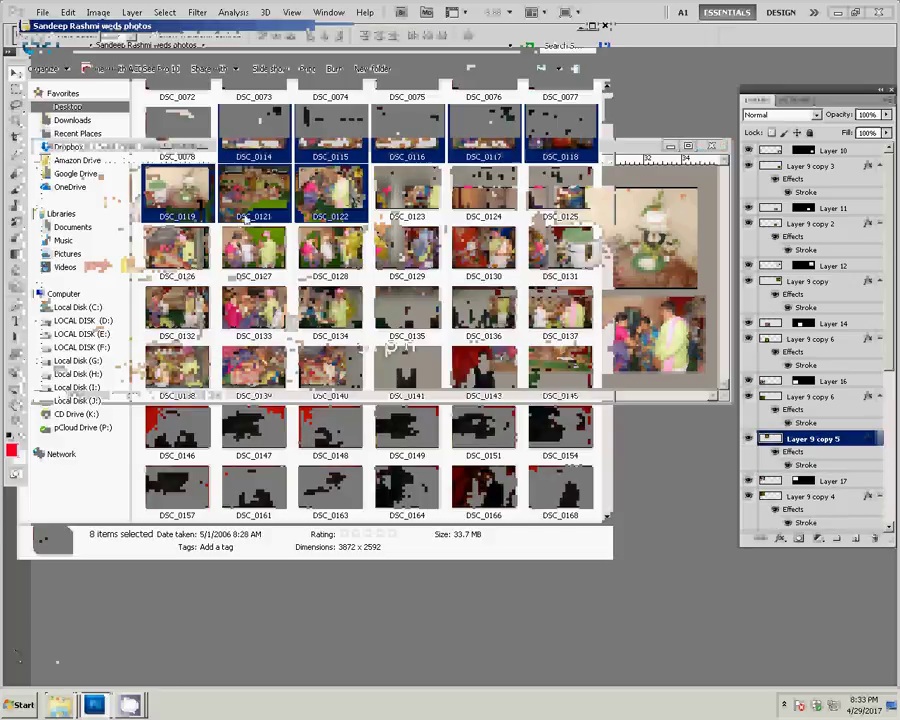
{"action": "scroll", "coordinate": [611, 120], "scroll_direction": "up", "scroll_amount": 3}
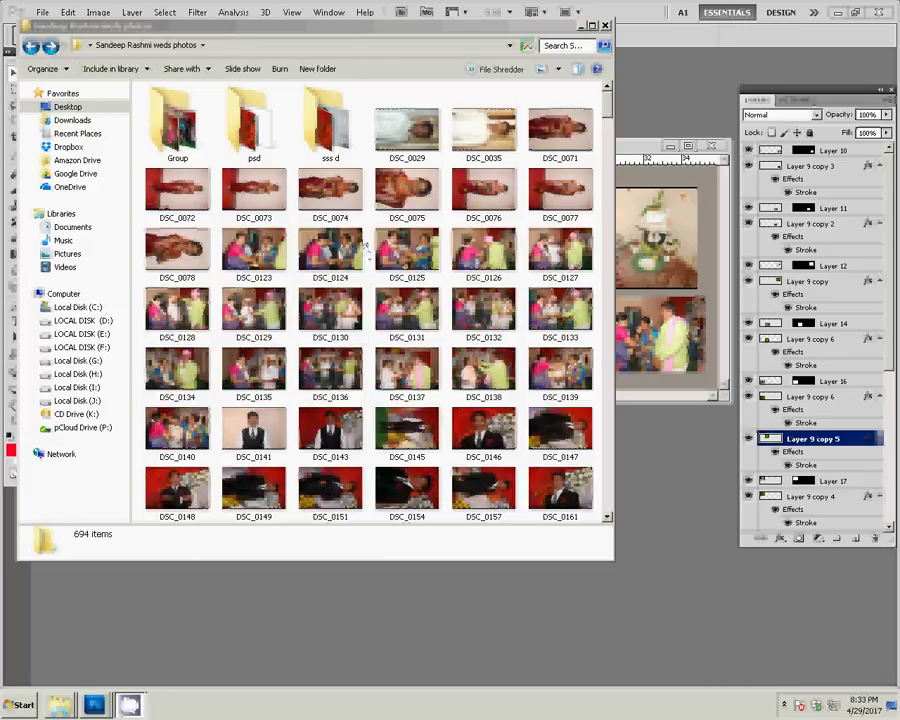
{"action": "double_click", "coordinate": [245, 262]}
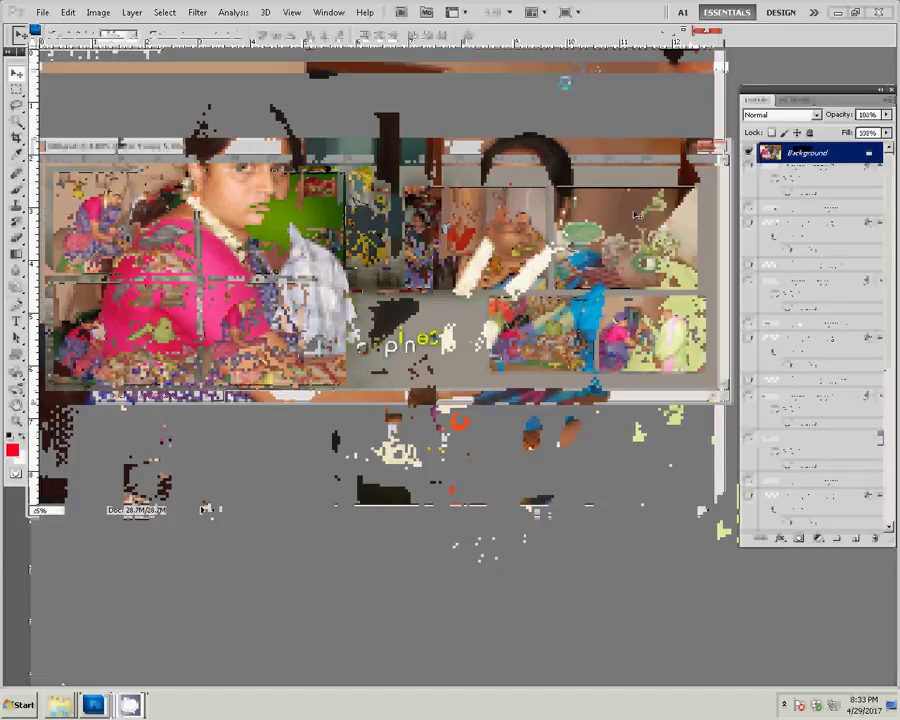
Step: Resize DSC_0123 to 8 inches wide (2400×1607 pixels), then close it without saving
{"action": "key", "text": "ctrl+alt+i"}
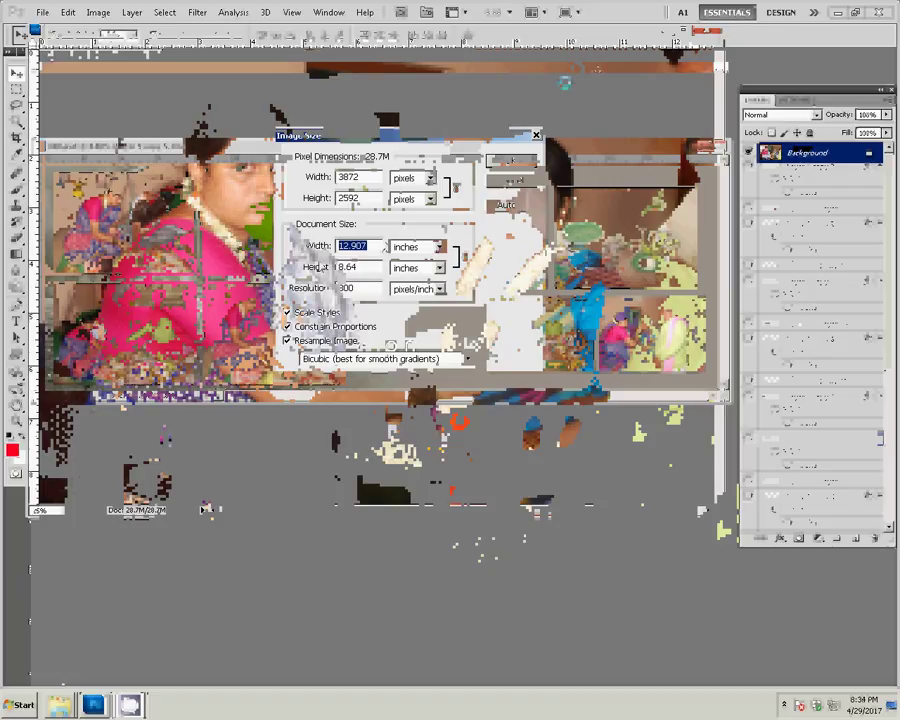
{"action": "type", "text": "8"}
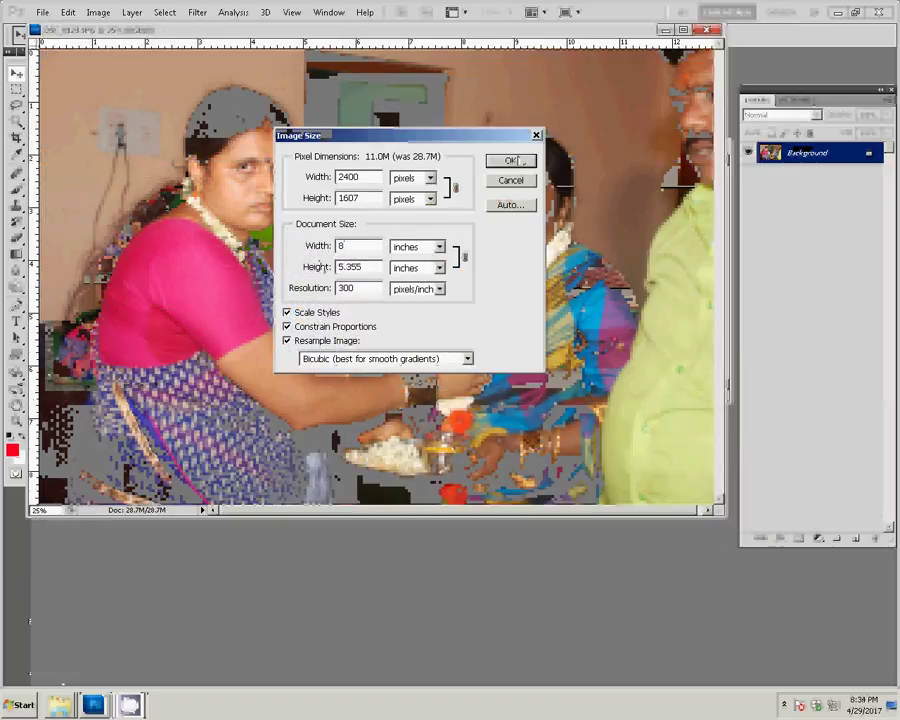
{"action": "left_click", "coordinate": [510, 161]}
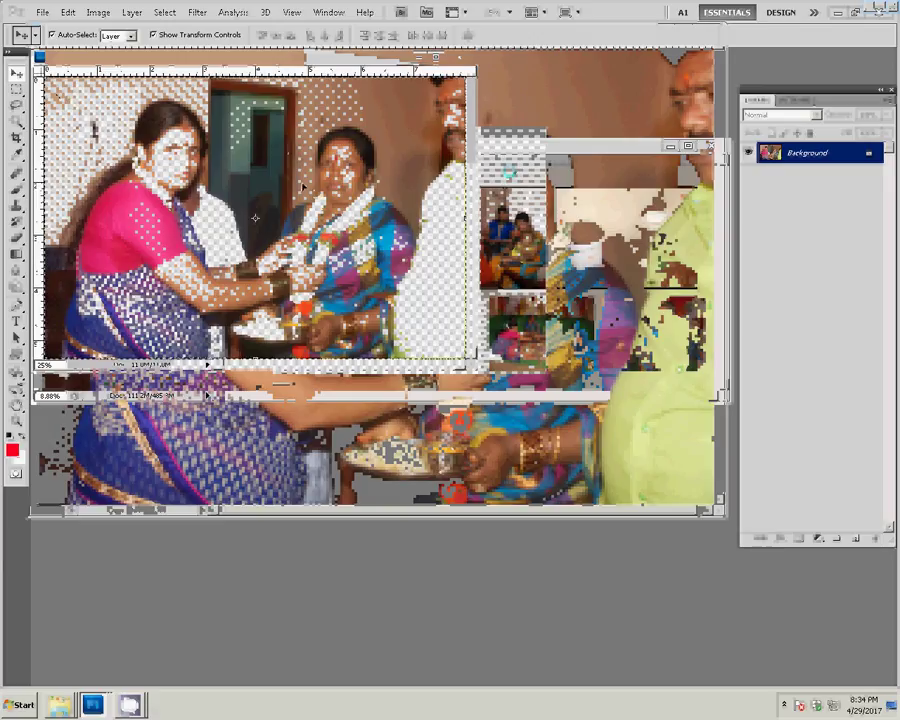
{"action": "left_click", "coordinate": [459, 57]}
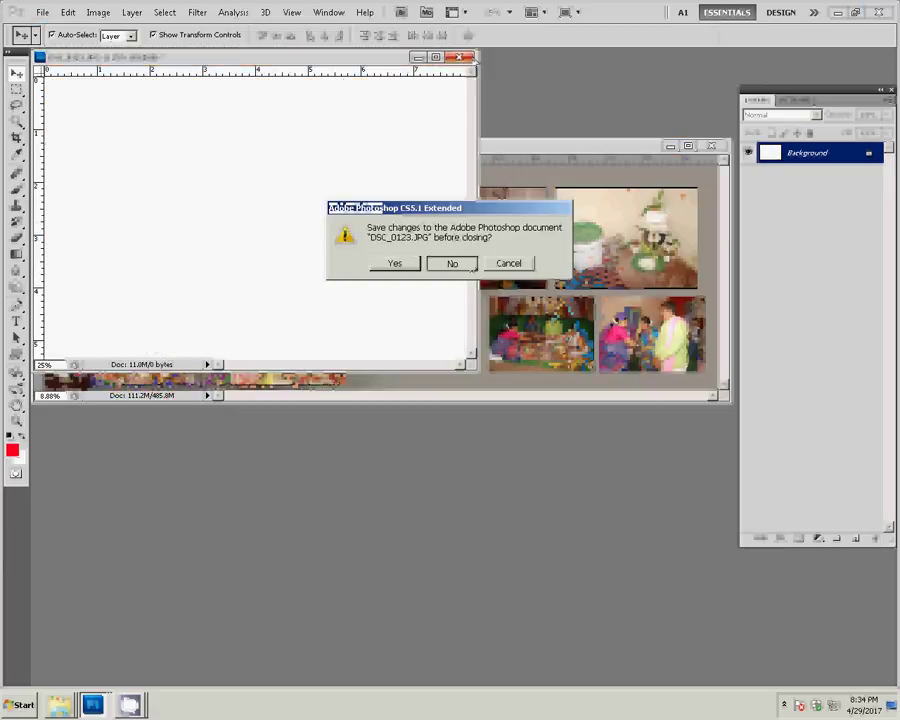
{"action": "left_click", "coordinate": [470, 265]}
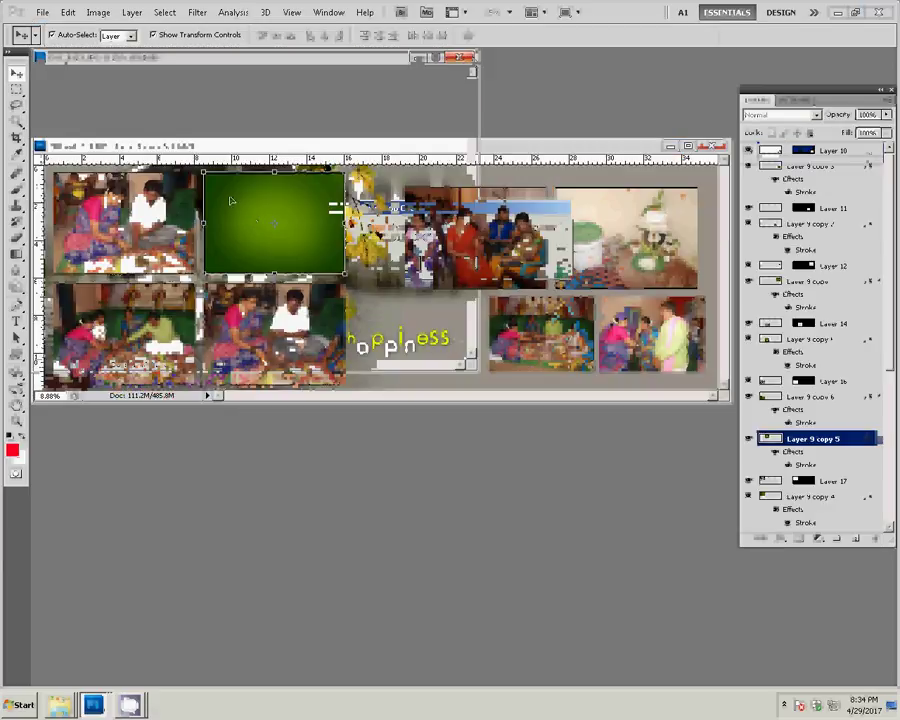
Step: Paste Into the photo within the top-middle green frame as Layer 18, then start Save As
{"action": "key", "text": "w"}
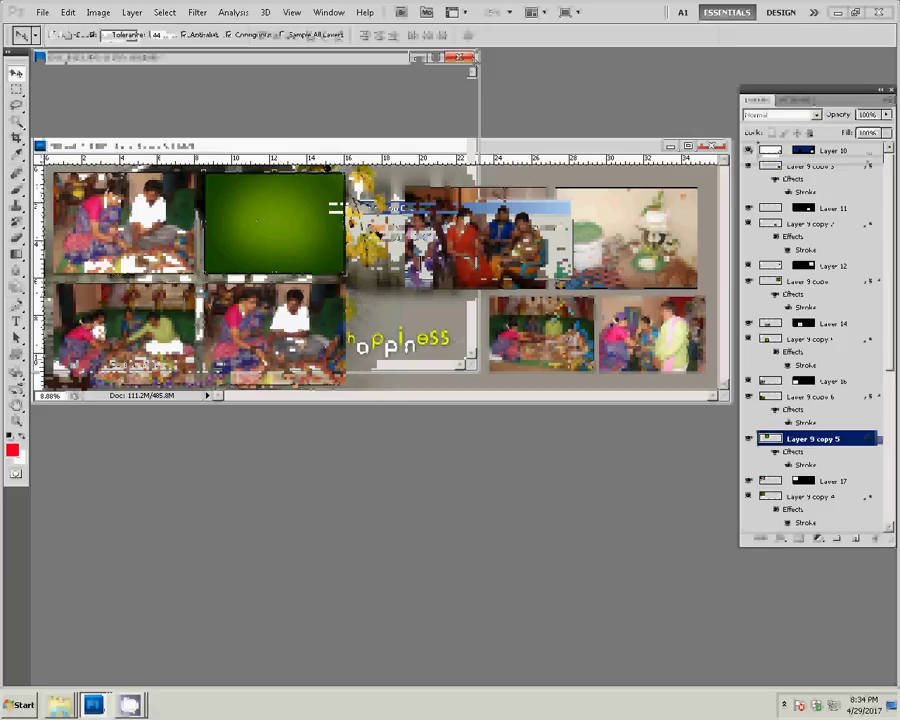
{"action": "left_click", "coordinate": [250, 233]}
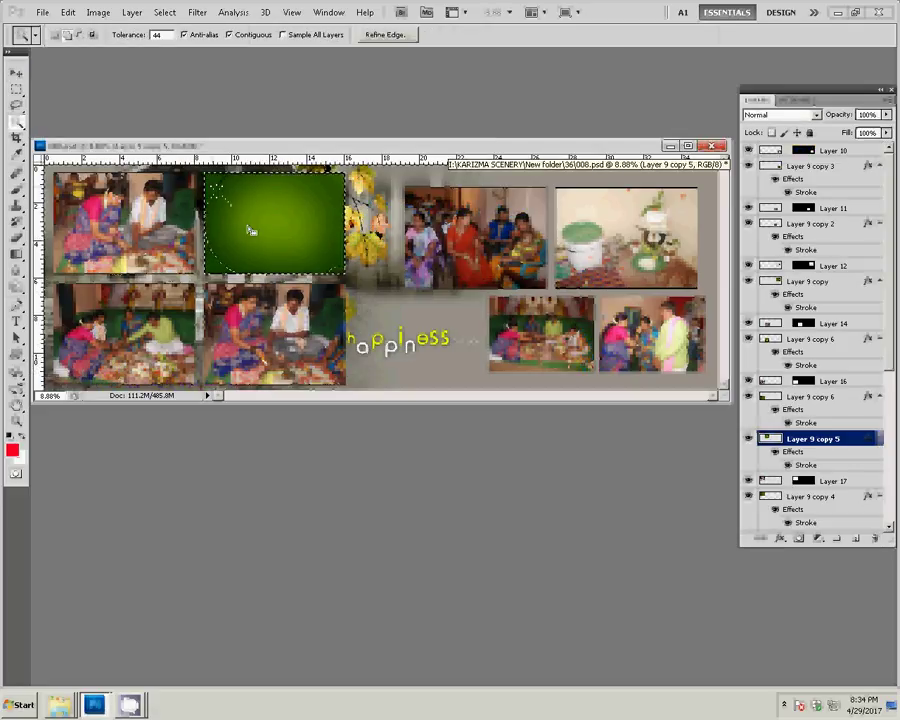
{"action": "left_click", "coordinate": [68, 13]}
{"action": "mouse_move", "coordinate": [92, 134]}
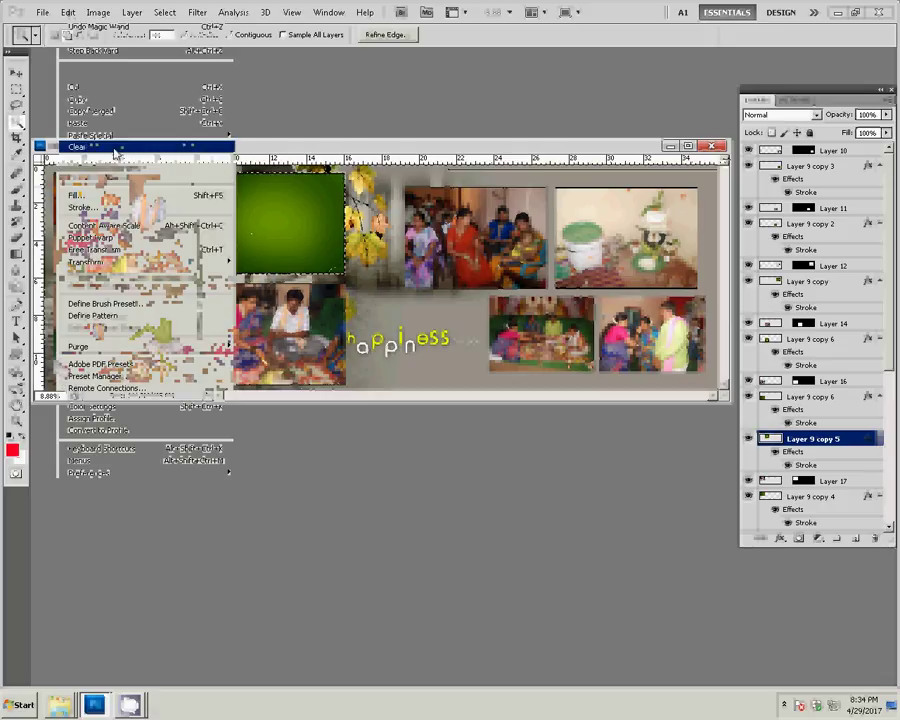
{"action": "left_click", "coordinate": [294, 148]}
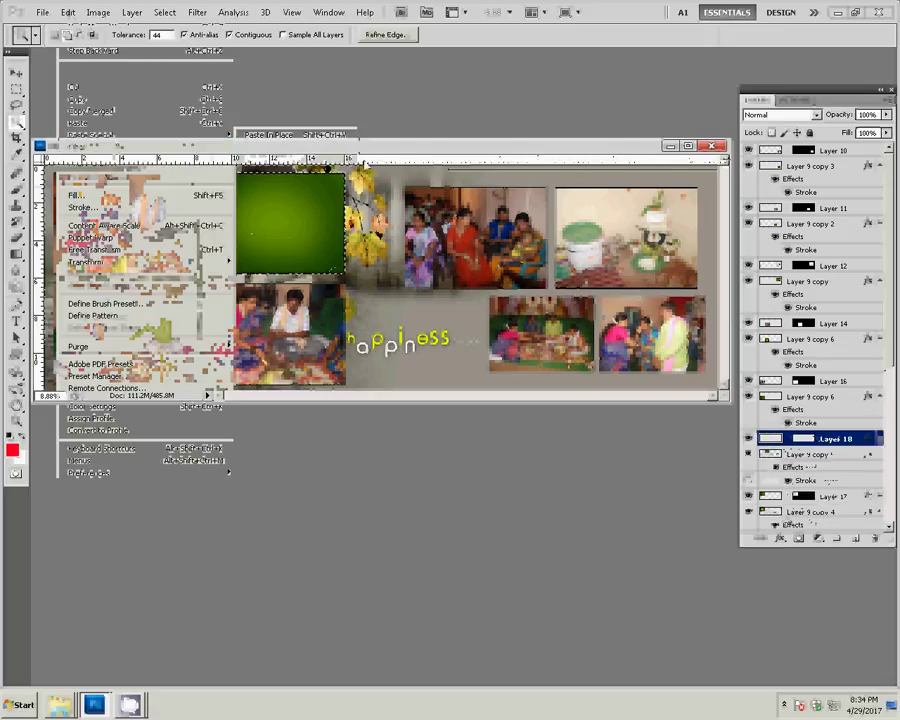
{"action": "key", "text": "v"}
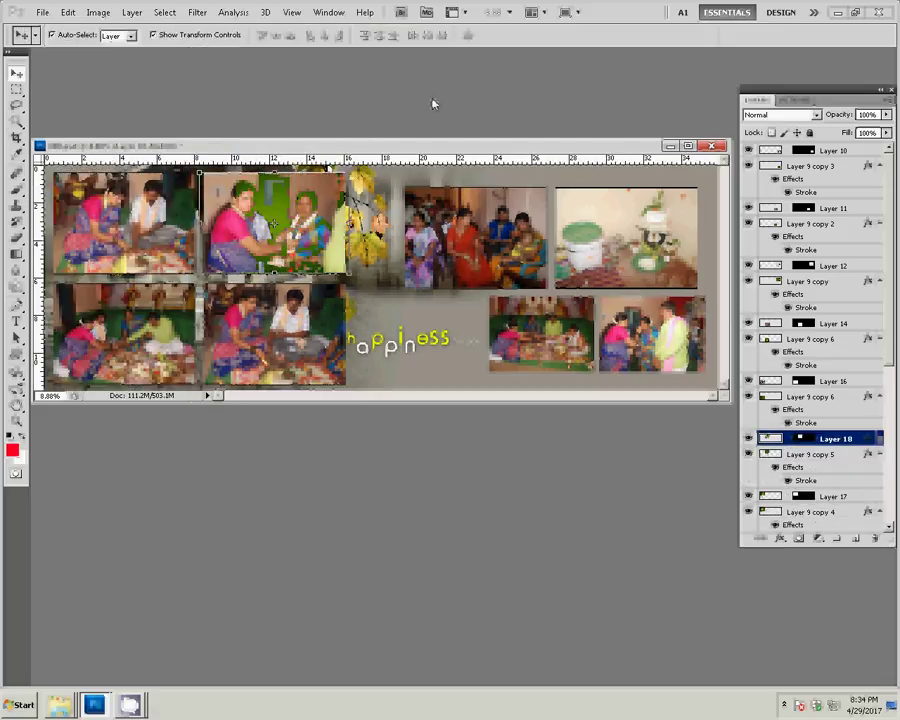
{"action": "key", "text": "ctrl+shift+s"}
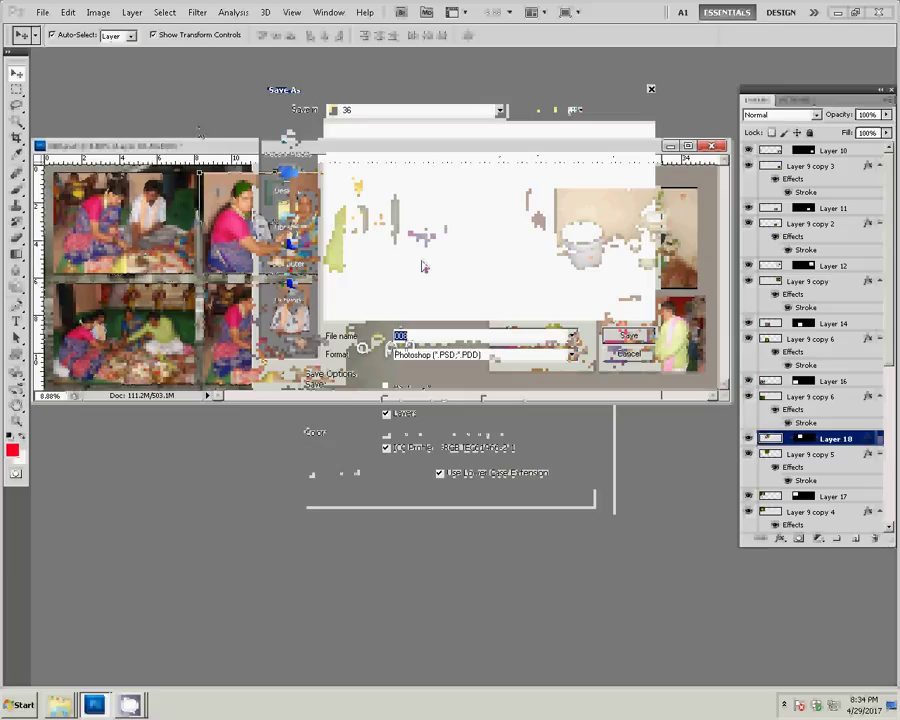
Step: Save the album page as Photoshop file '11' in the K5 folder on Local Disk (I:)
{"action": "left_click", "coordinate": [289, 250]}
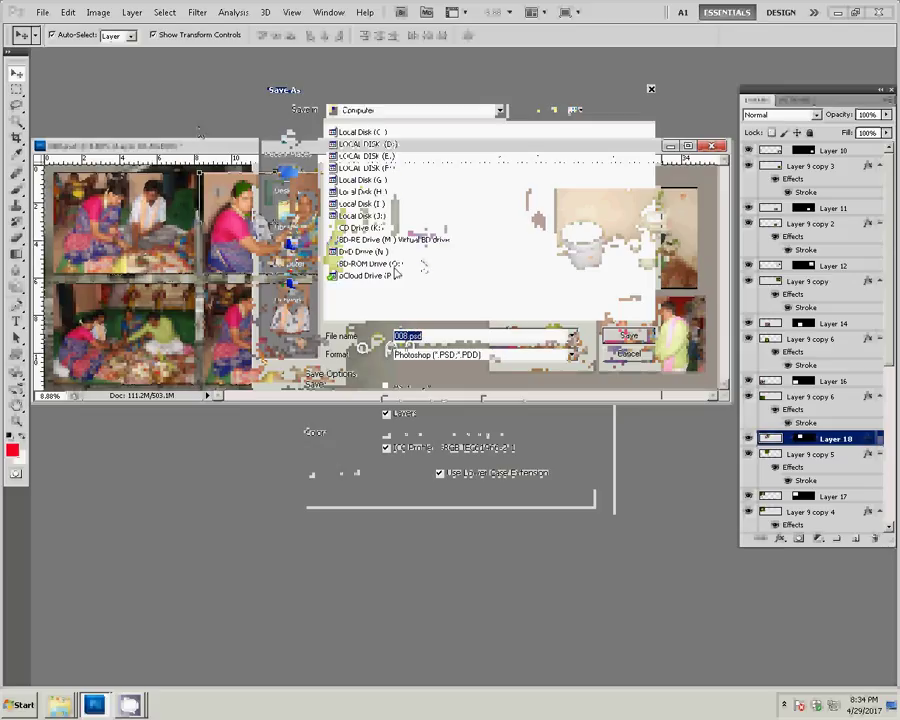
{"action": "left_click", "coordinate": [362, 203]}
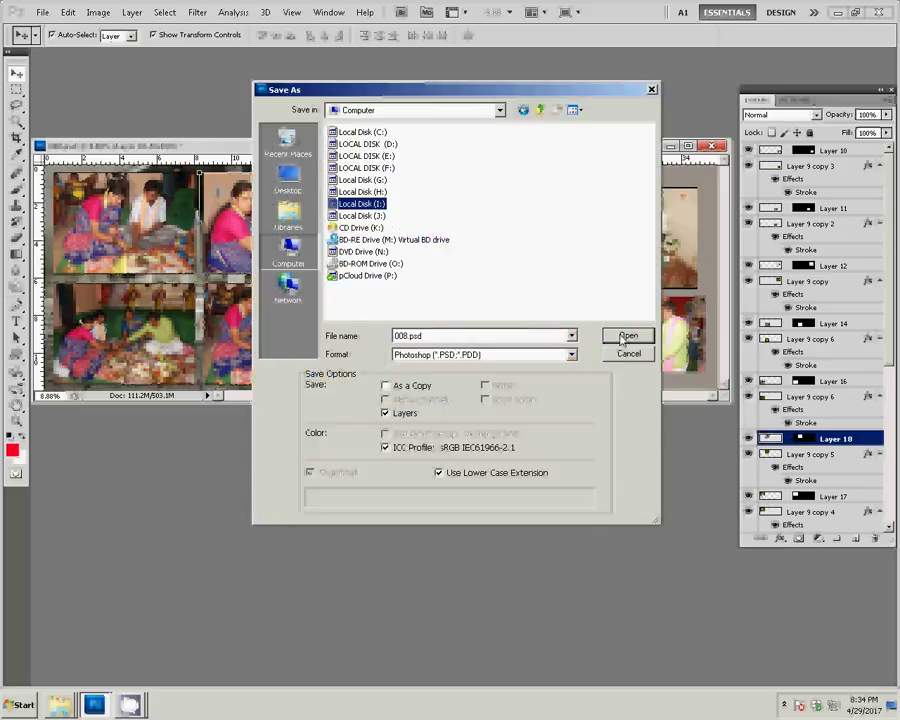
{"action": "left_click", "coordinate": [624, 337]}
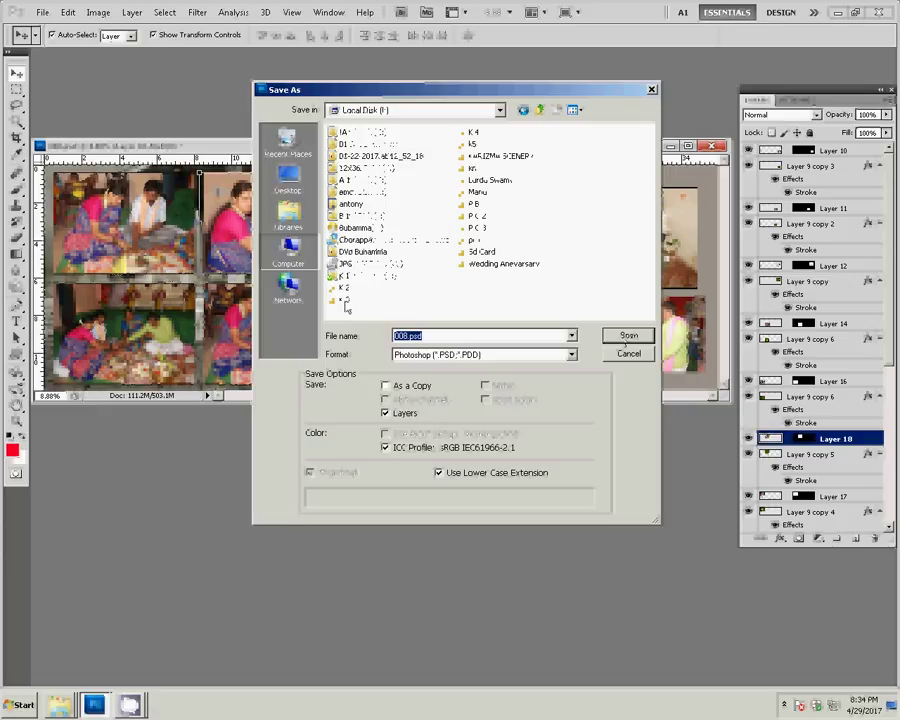
{"action": "left_click", "coordinate": [472, 144]}
{"action": "left_click", "coordinate": [628, 334]}
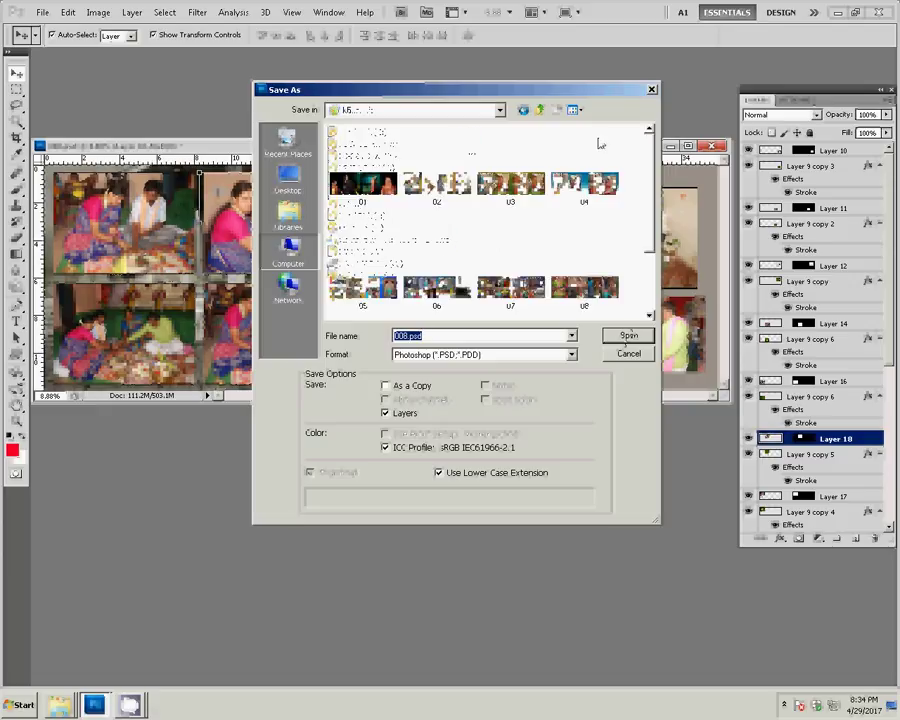
{"action": "left_click", "coordinate": [577, 109]}
{"action": "left_click", "coordinate": [586, 172]}
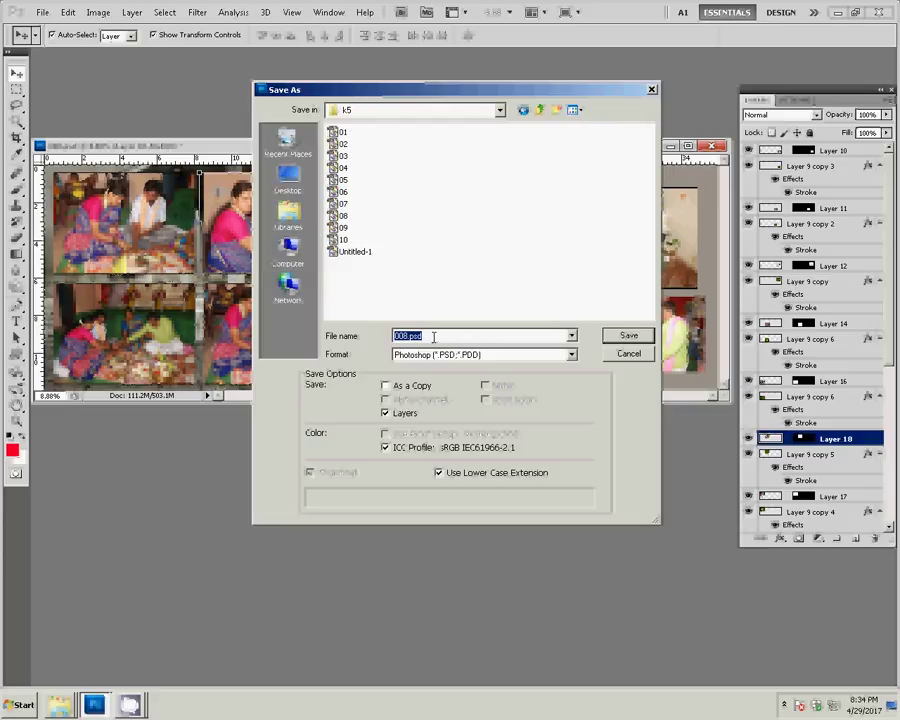
{"action": "type", "text": "11"}
{"action": "left_click", "coordinate": [630, 337]}
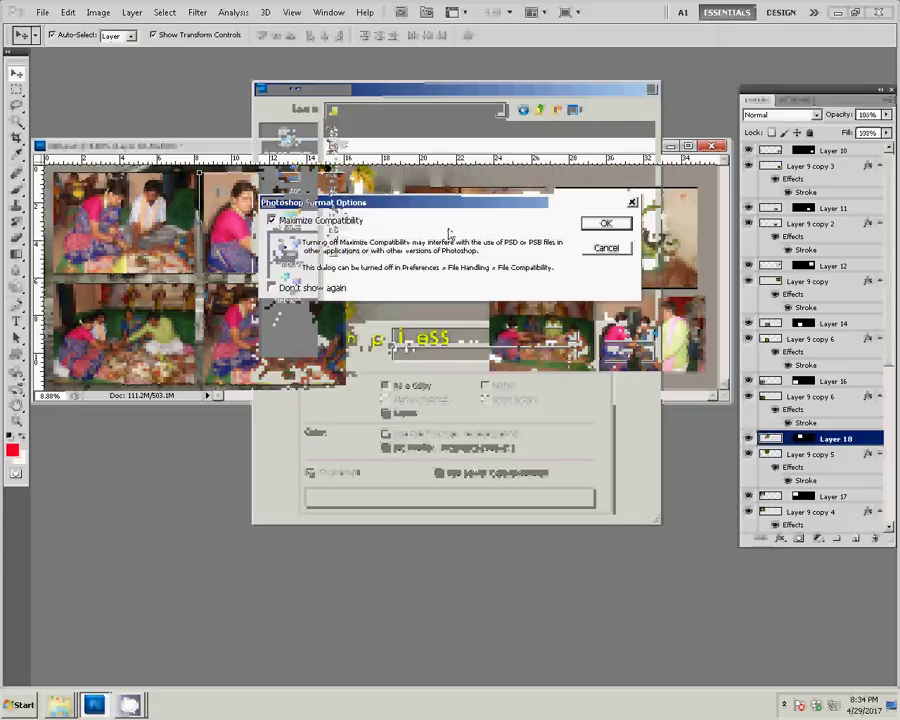
{"action": "left_click", "coordinate": [612, 223]}
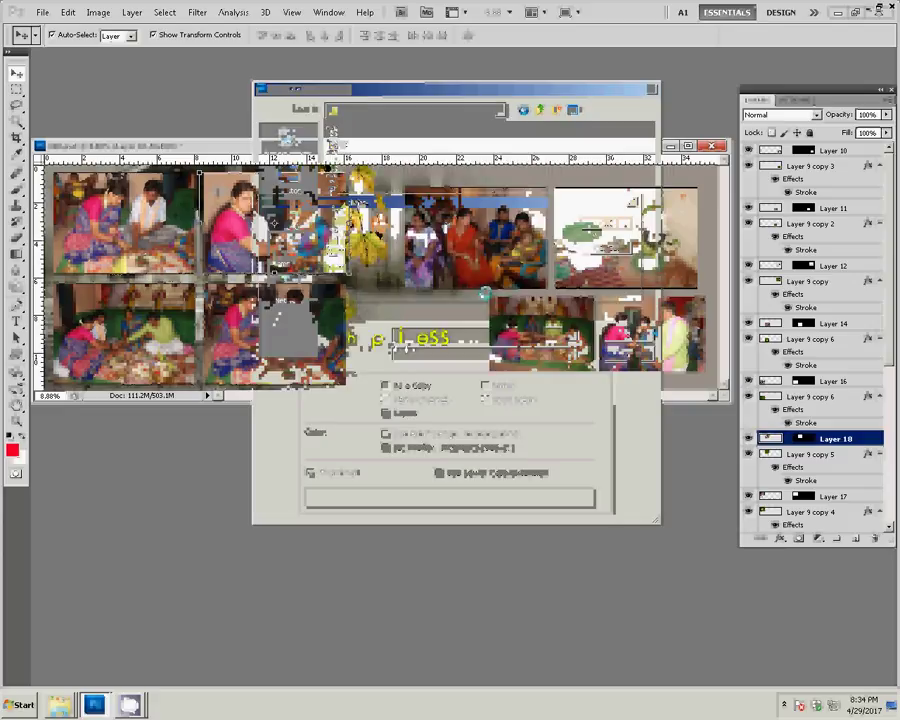